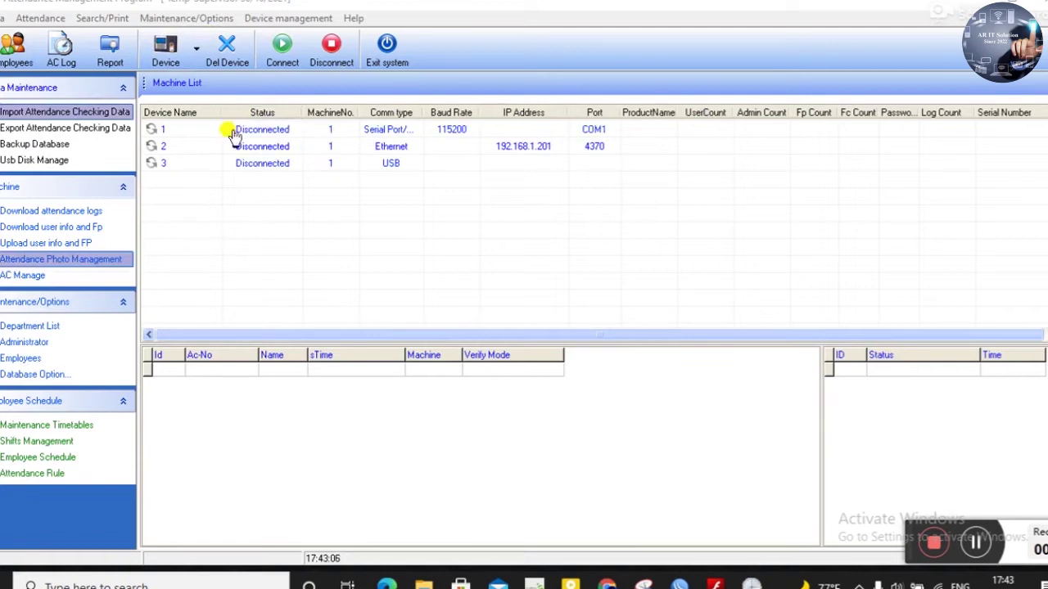
- Add device 4 on Ethernet at 192.168.1.201, port 4370, machine number 104
click(197, 51)
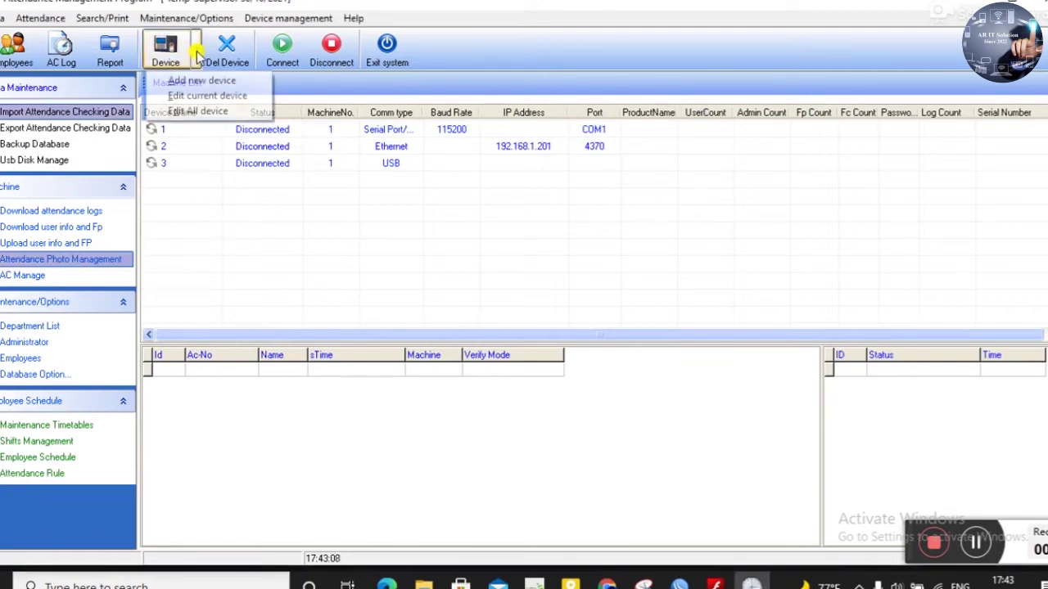
click(203, 82)
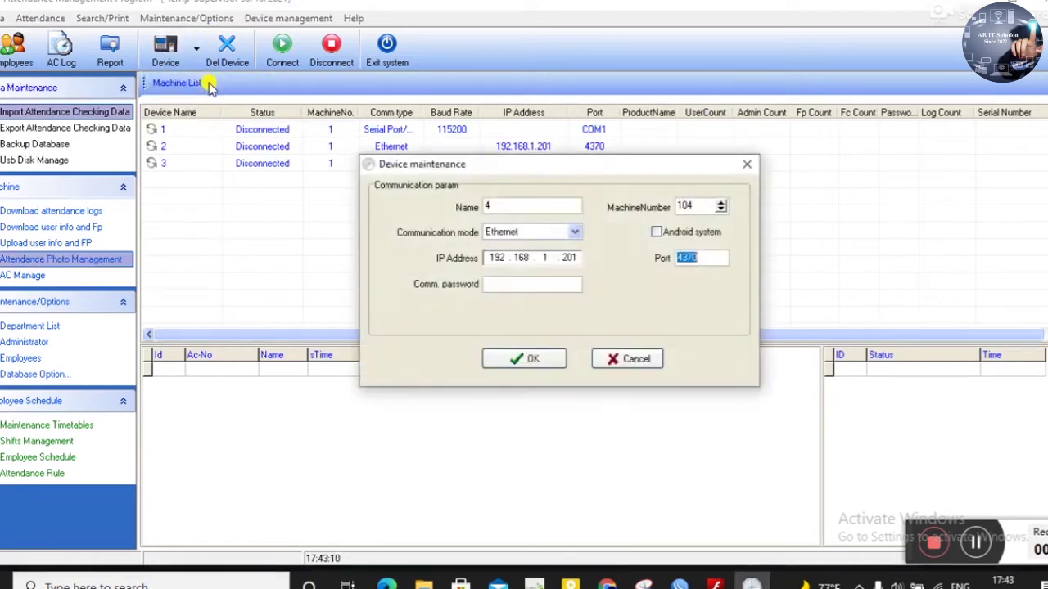
text(20)
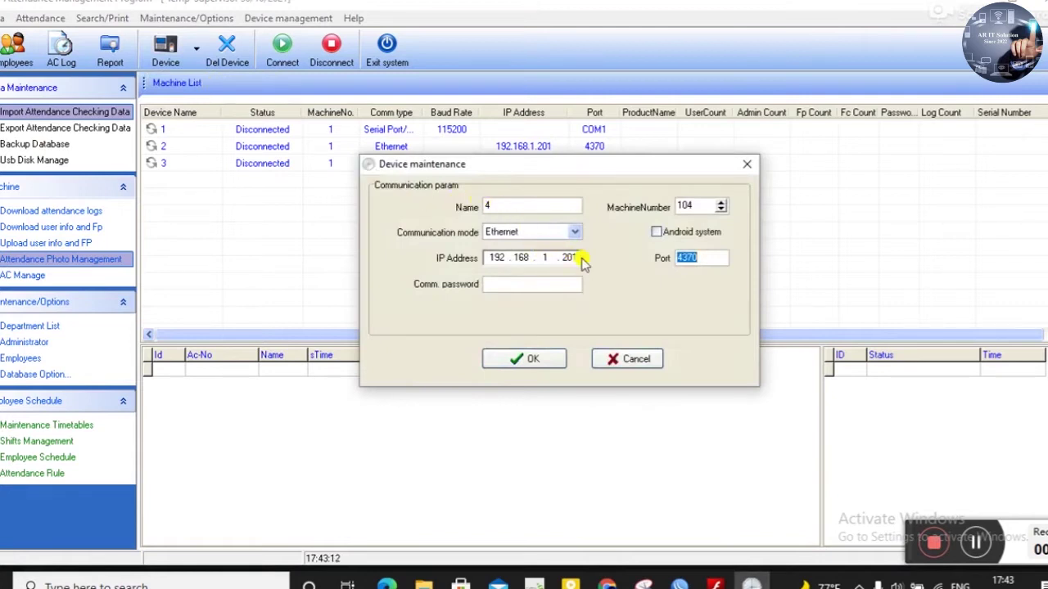
text(1)
click(516, 205)
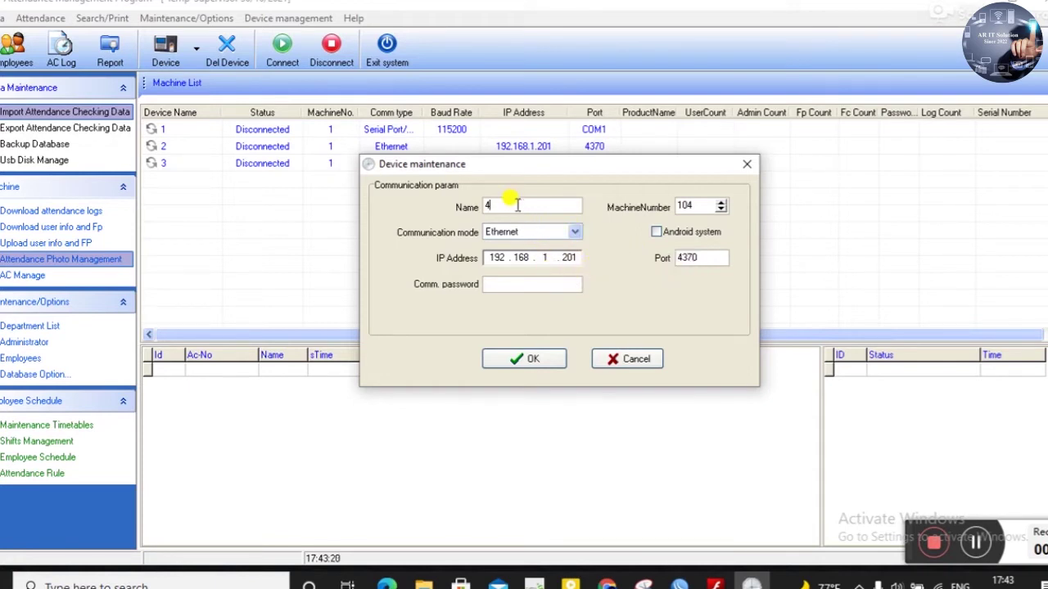
click(546, 363)
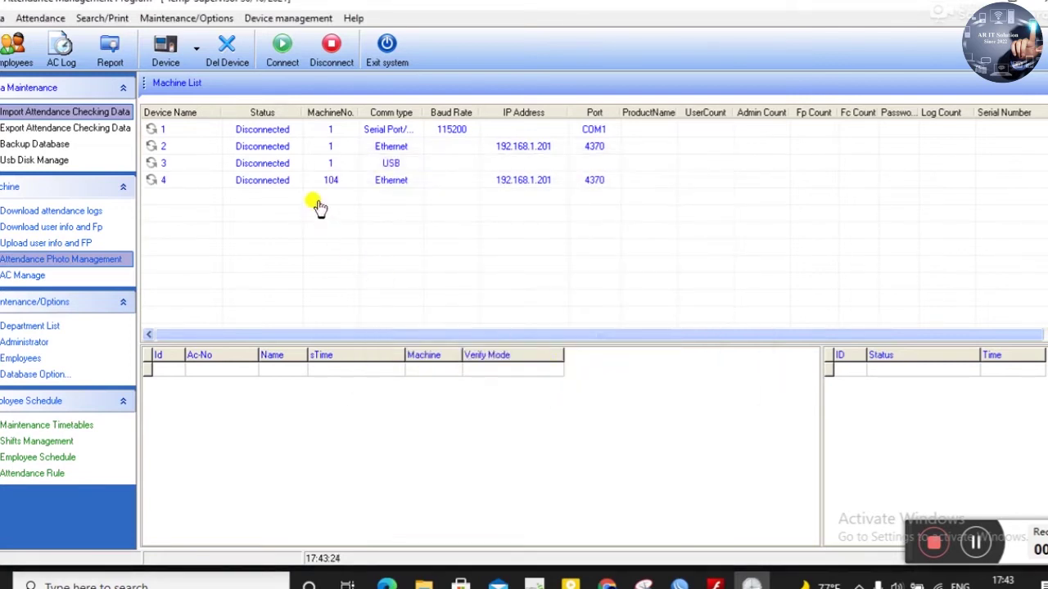
- Delete devices 1, 2 and 3, confirming each deletion, and leave device 4 selected
click(279, 182)
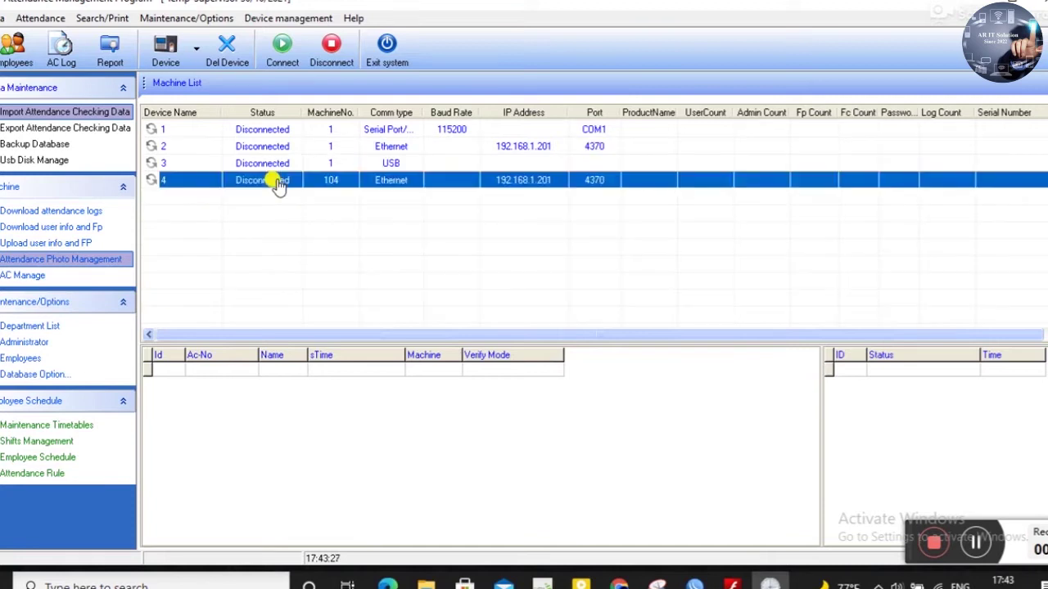
click(196, 131)
click(227, 50)
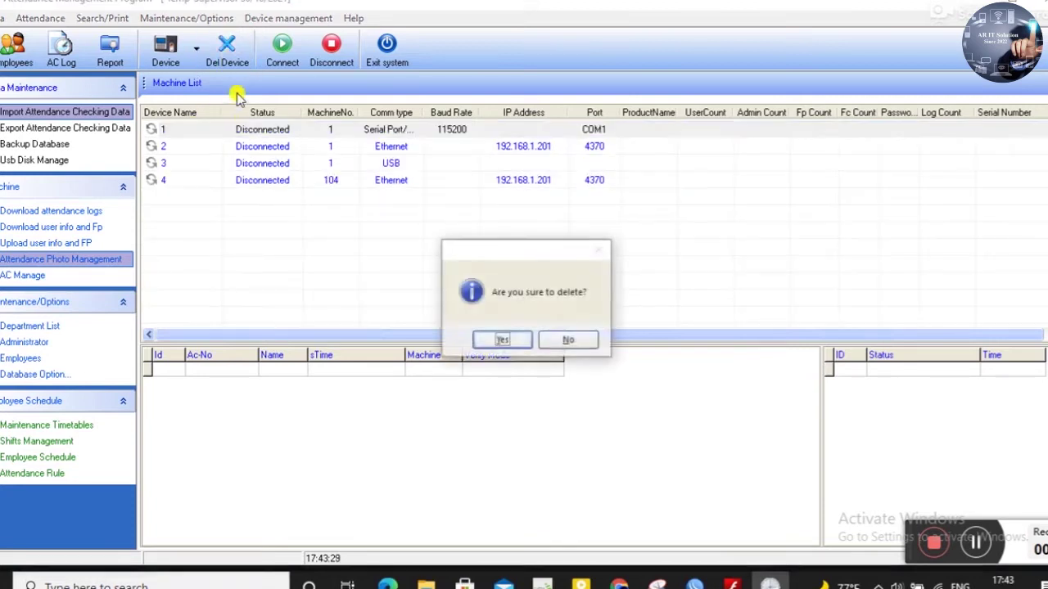
click(501, 339)
click(248, 131)
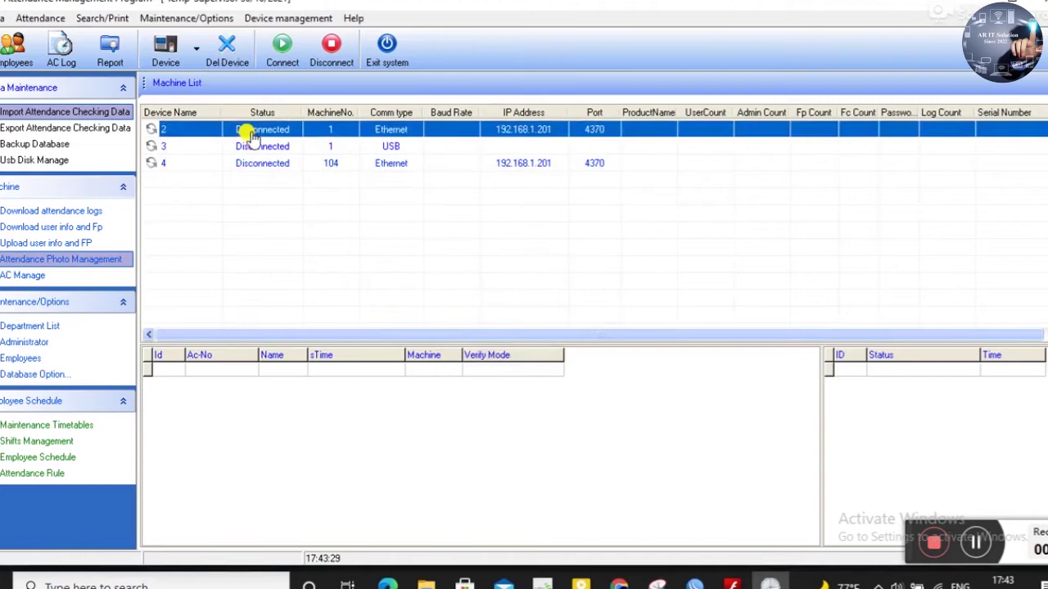
click(232, 48)
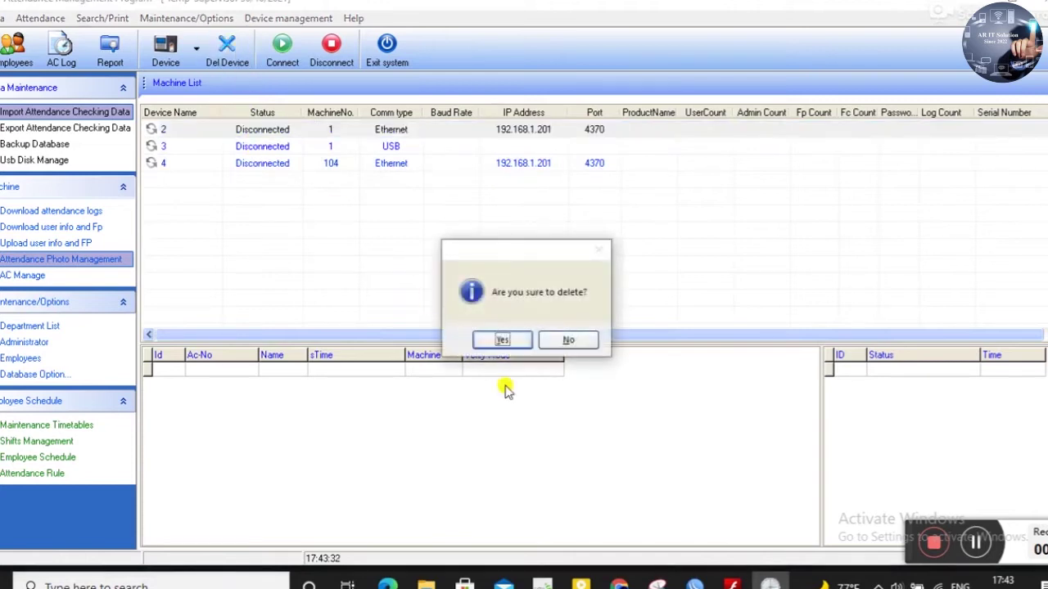
click(501, 341)
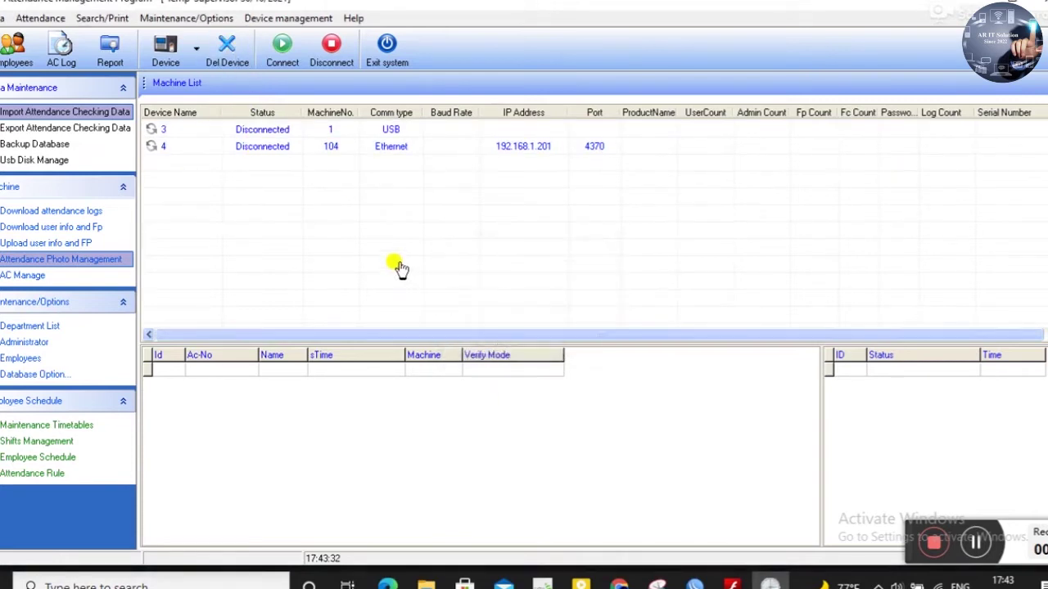
click(265, 134)
click(226, 49)
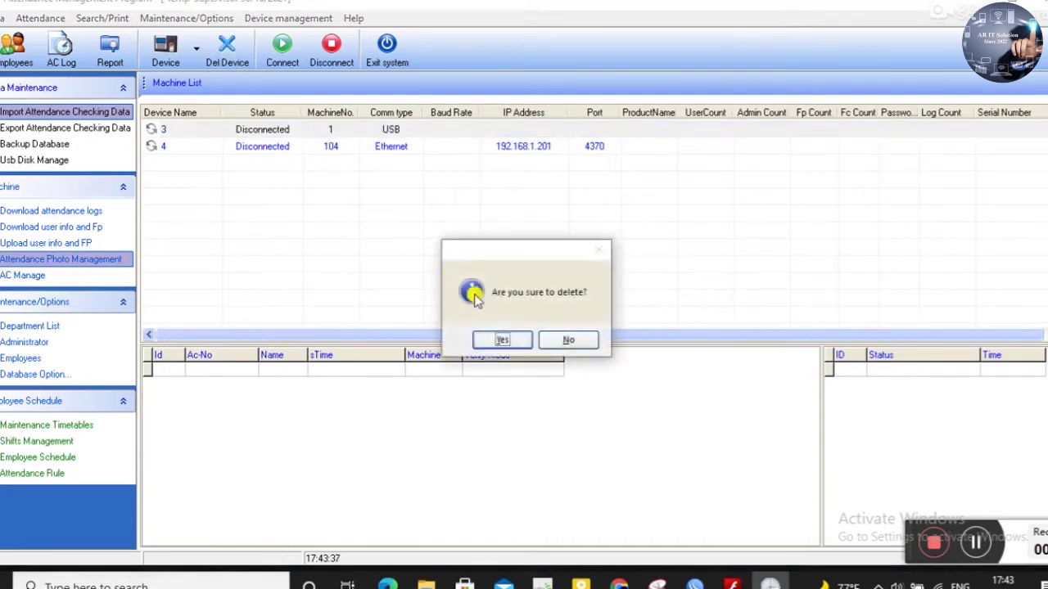
click(500, 341)
click(288, 133)
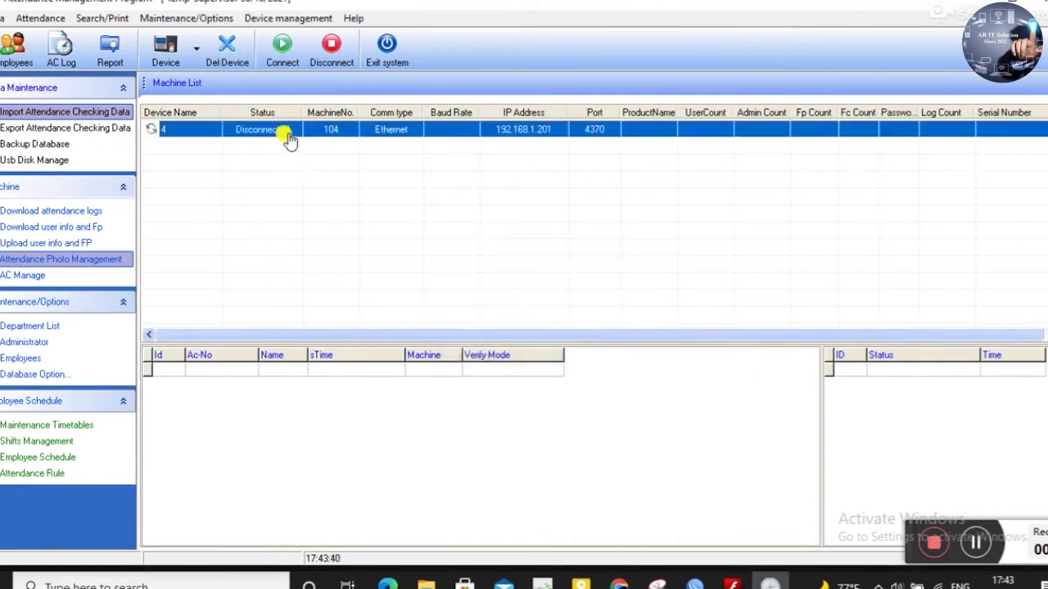
- Connect to device 4 and wait for the successful connection message in the log
click(280, 56)
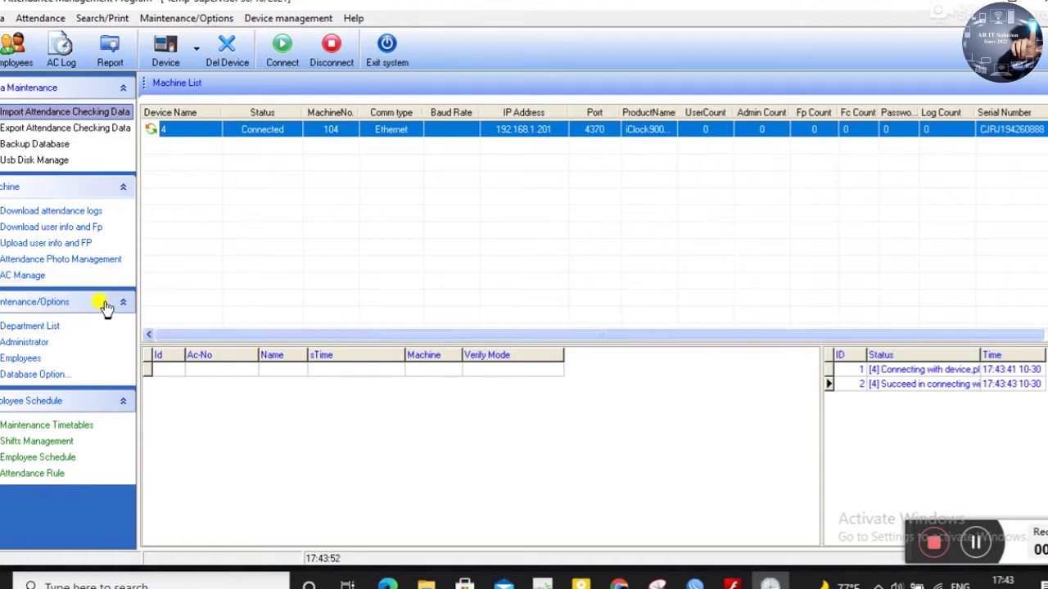
click(47, 344)
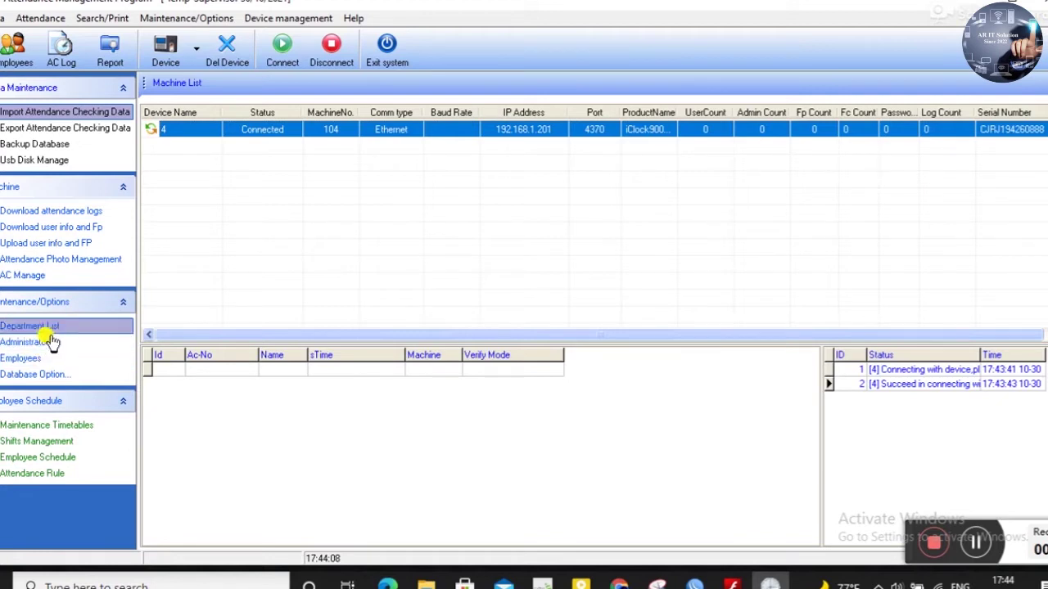
- Rename the top department OUR COMPANY to 'NR IT Solutions Ltd'
click(49, 328)
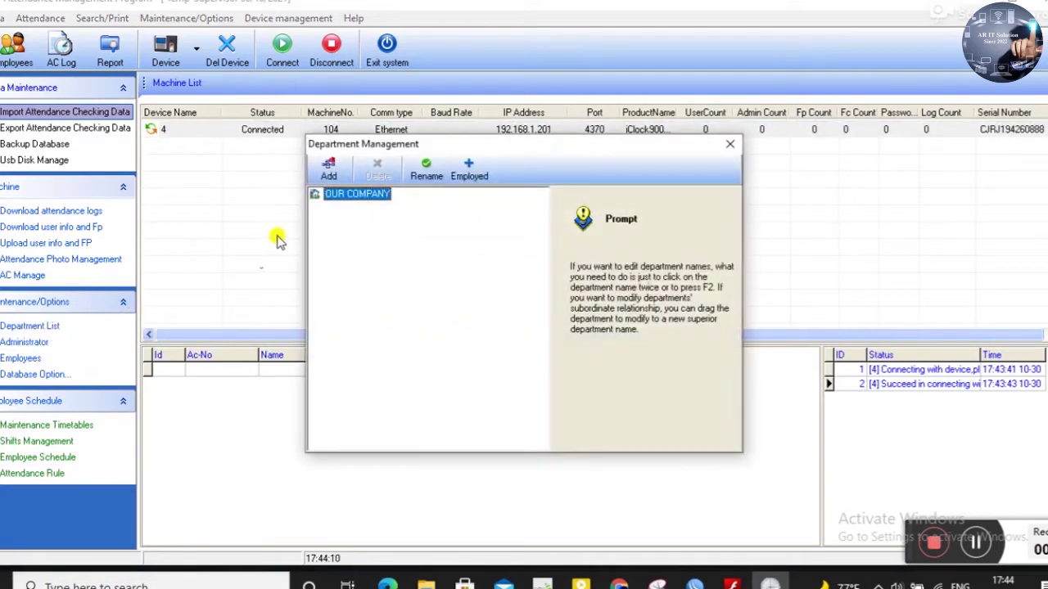
click(380, 194)
click(380, 193)
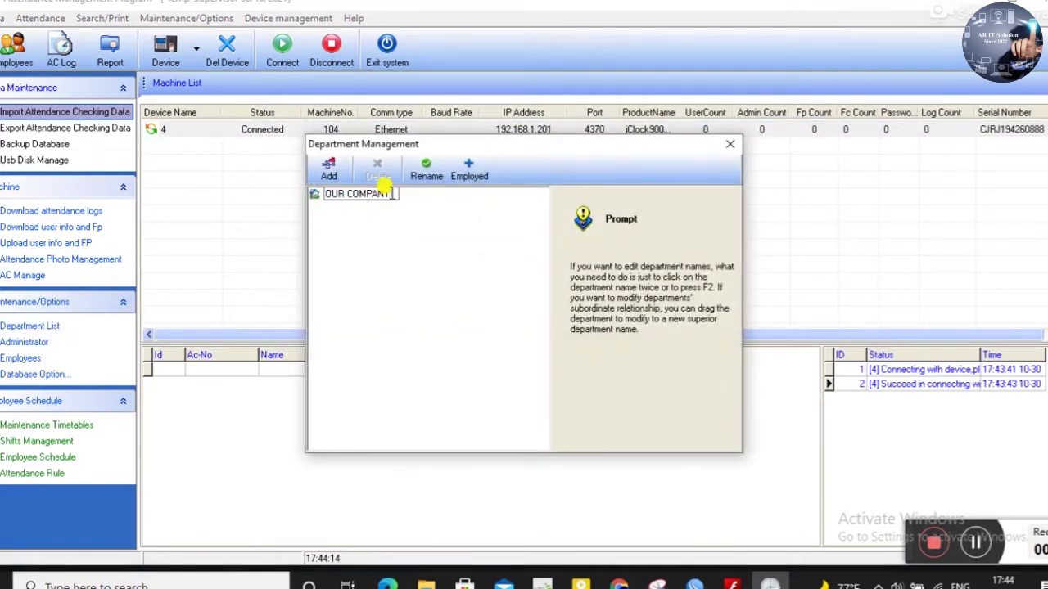
key(BackSpace)
key(BackSpace)
key(BackSpace)
key(BackSpace)
key(BackSpace)
key(BackSpace)
key(BackSpace)
key(BackSpace)
key(BackSpace)
key(BackSpace)
key(BackSpace)
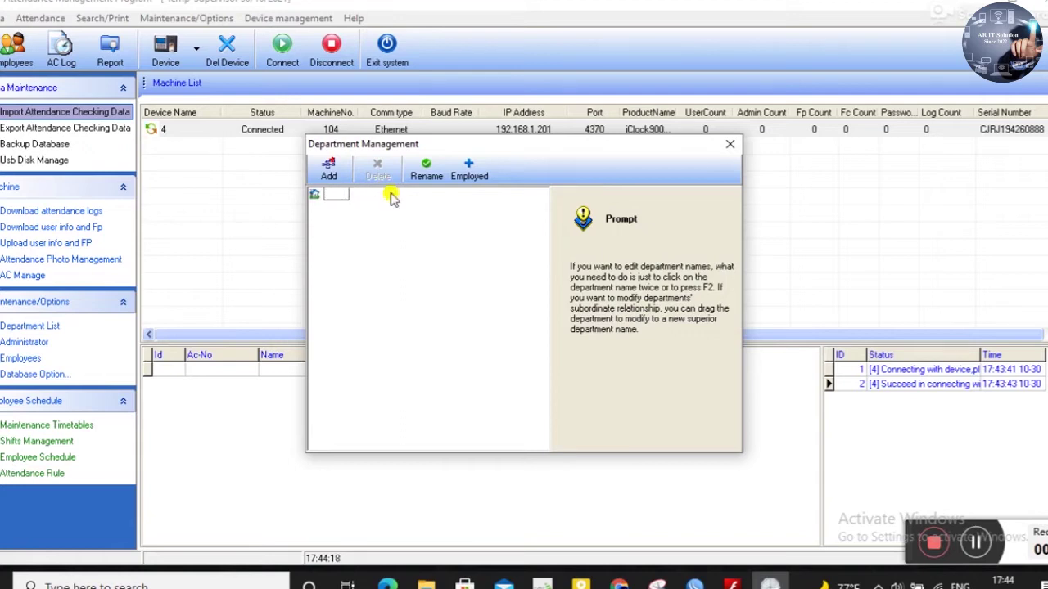
text(NR IT Solution)
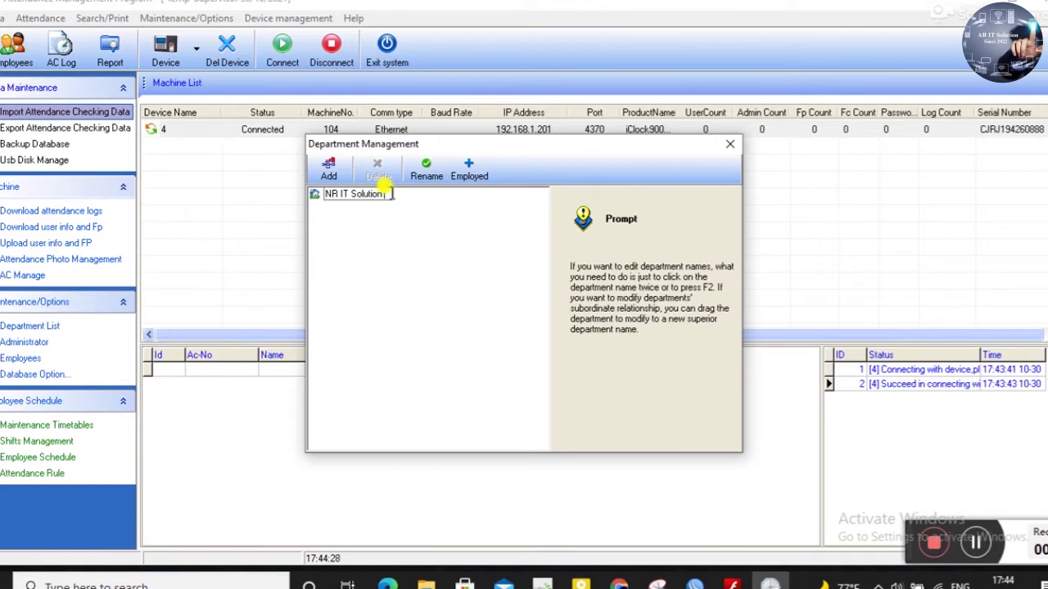
key(BackSpace)
text(s Ltd)
key(Return)
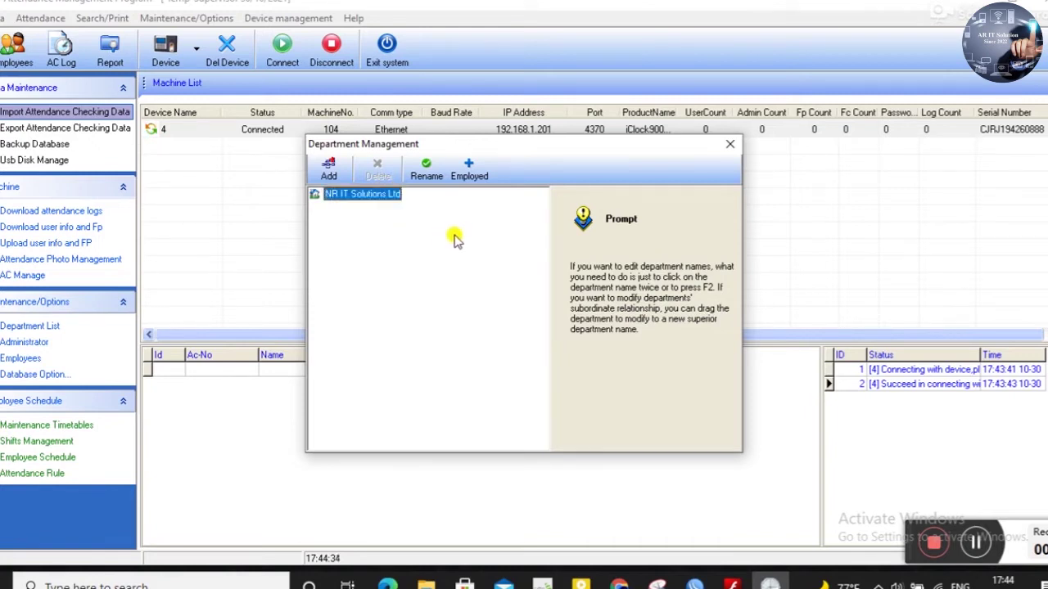
click(329, 169)
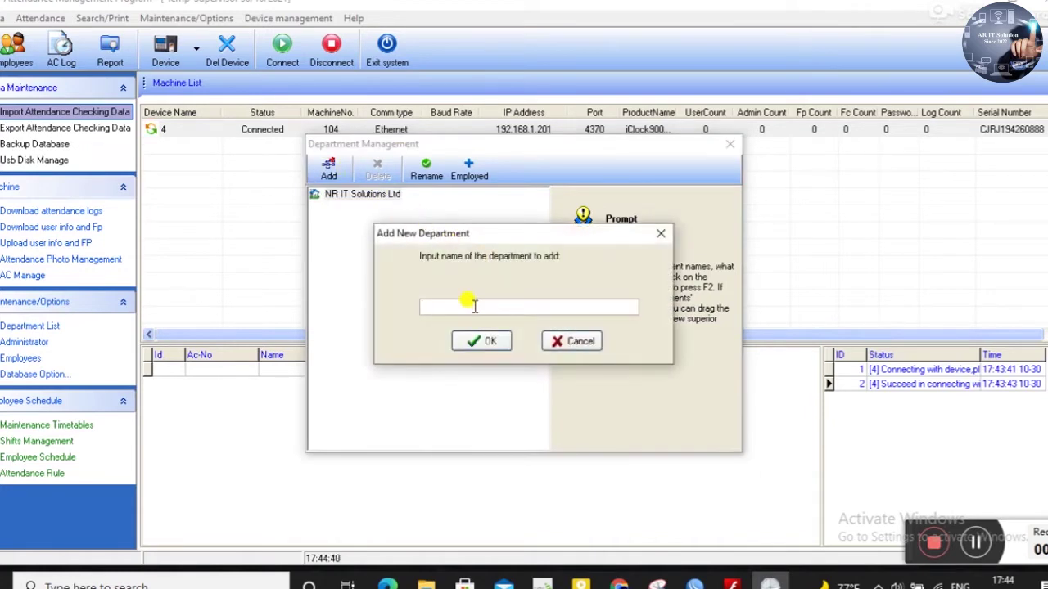
- Add the HR, Software and Network departments under NR IT Solutions Ltd, then close the window
text(HR)
click(481, 341)
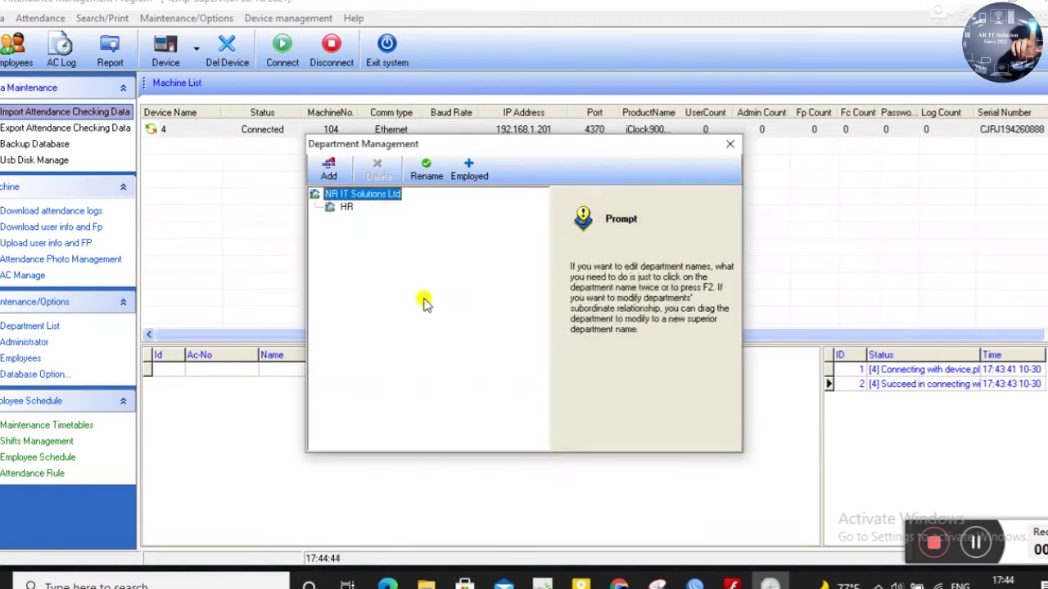
click(329, 172)
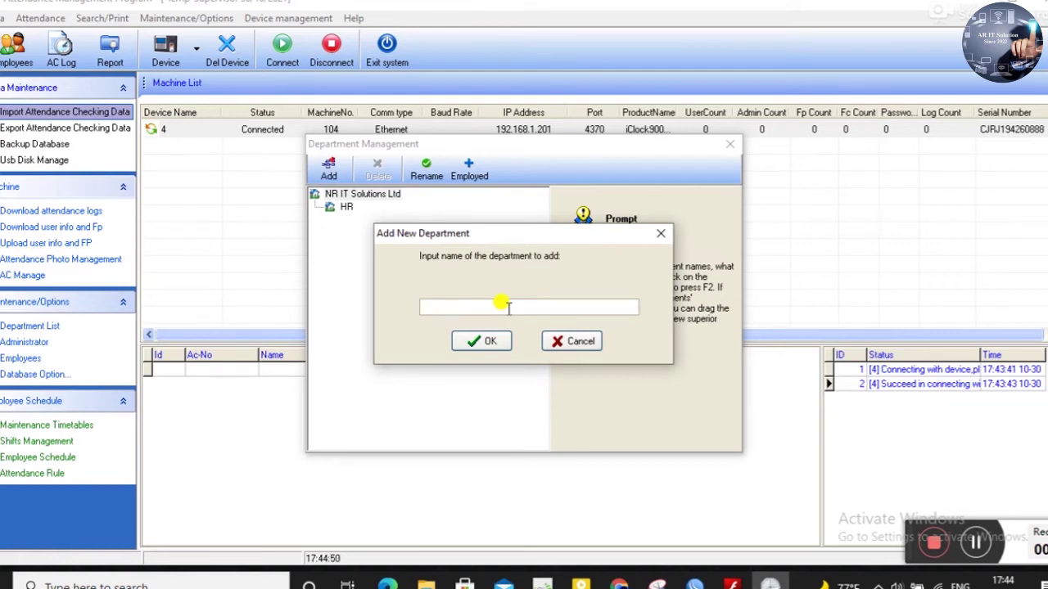
text(Softw)
key(BackSpace)
key(BackSpace)
key(BackSpace)
key(BackSpace)
key(BackSpace)
text(ftware)
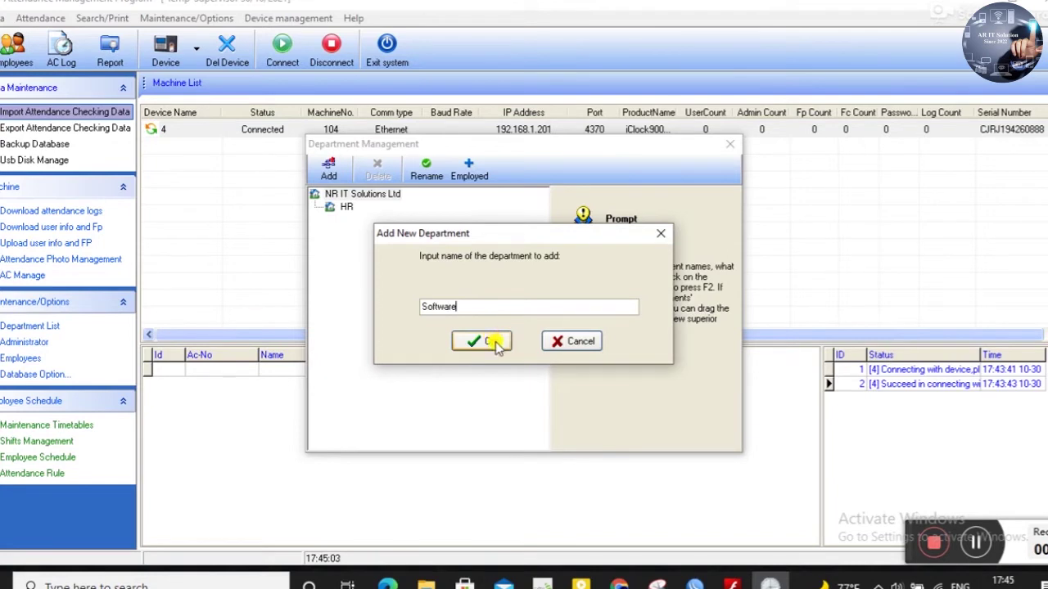
click(495, 344)
click(328, 167)
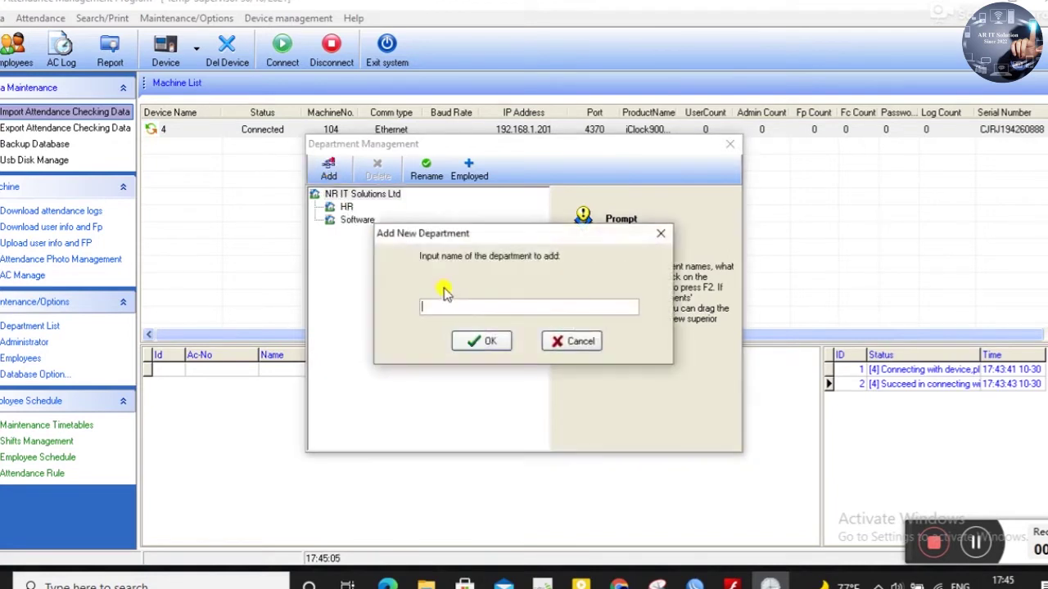
text(Netw)
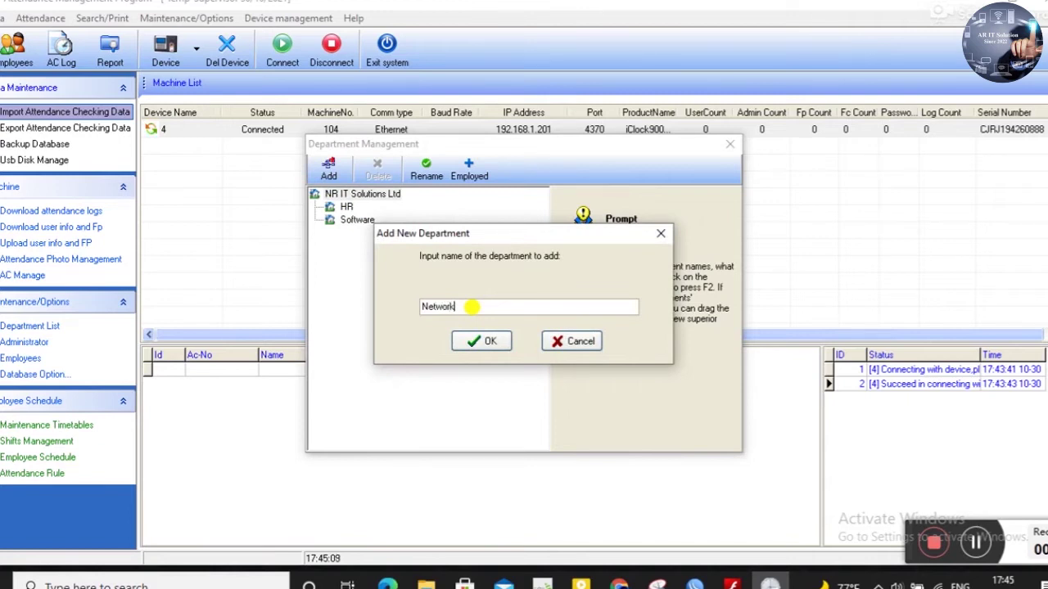
text(ork)
click(475, 343)
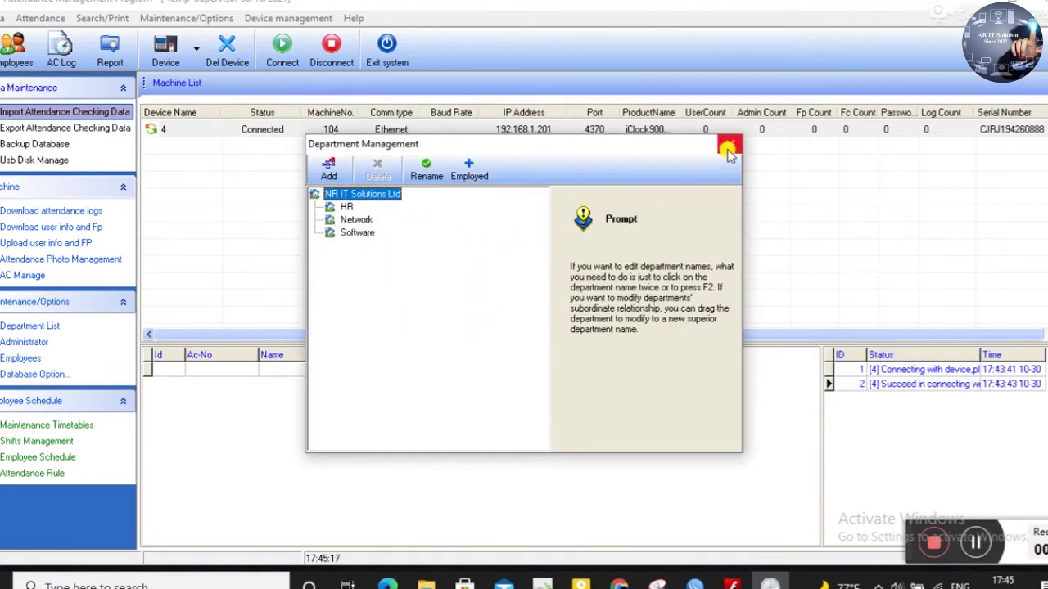
click(729, 146)
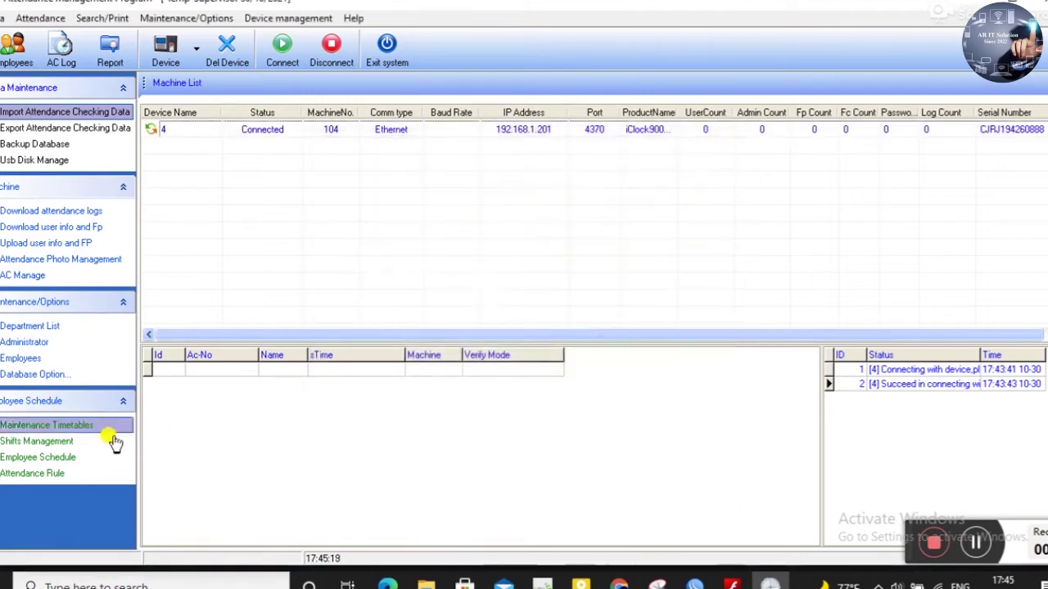
- In the HR department's employee list, start a new employee with AC No. 1011 and gender Male
click(27, 344)
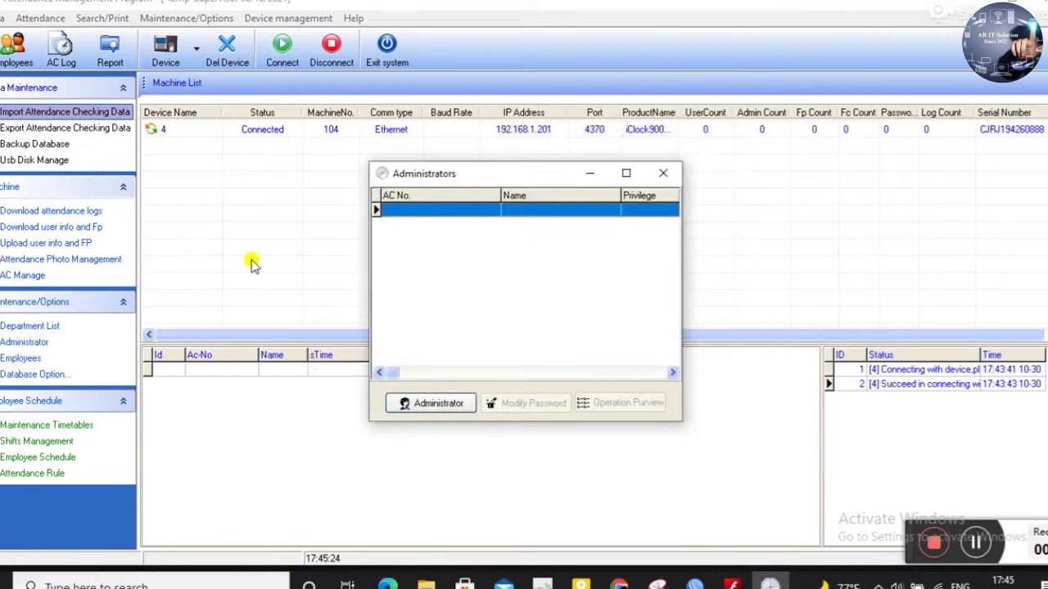
click(663, 172)
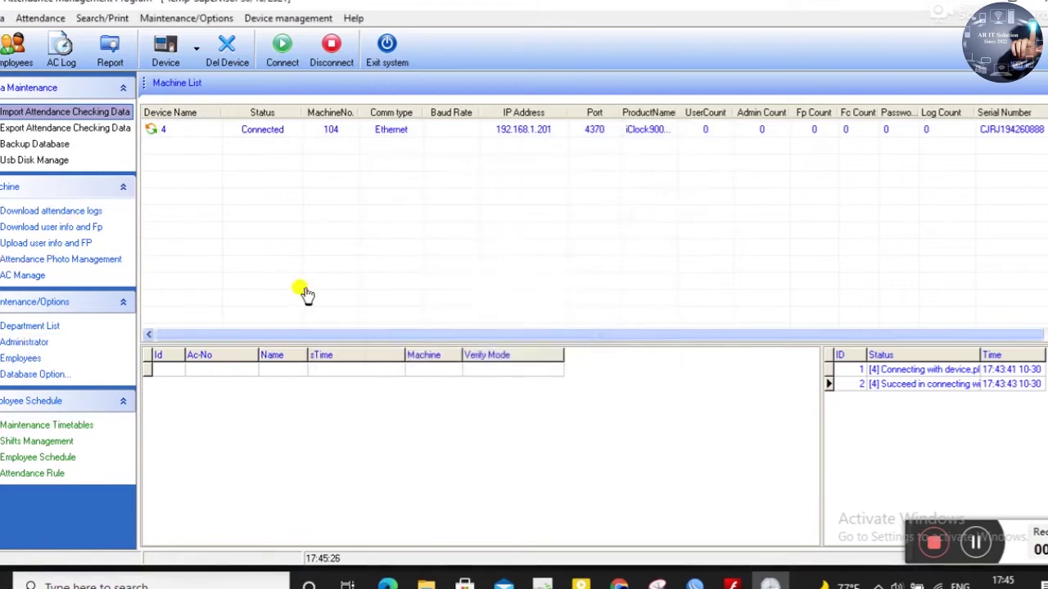
click(37, 362)
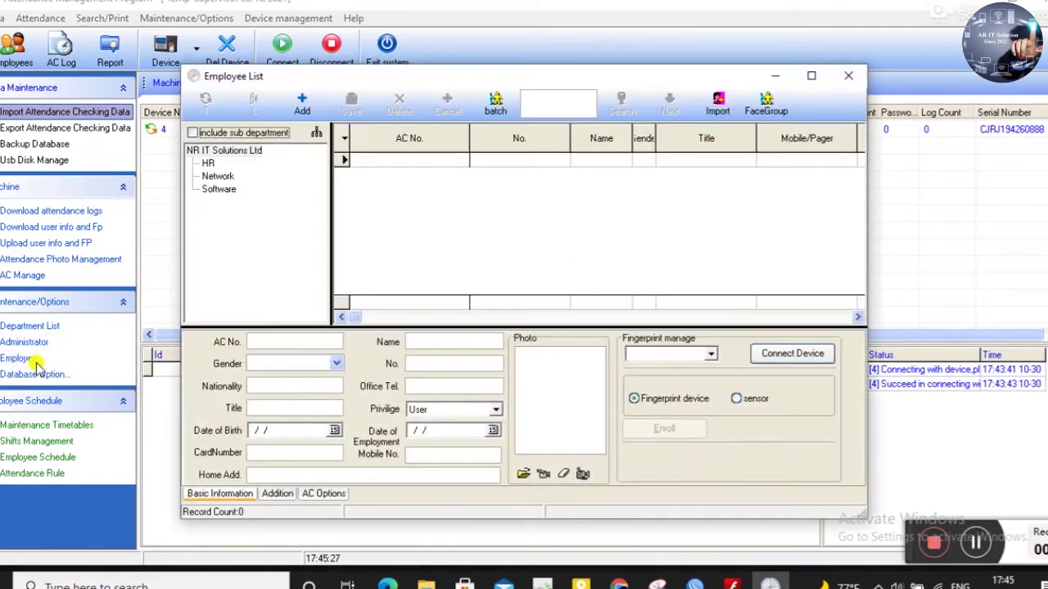
click(208, 164)
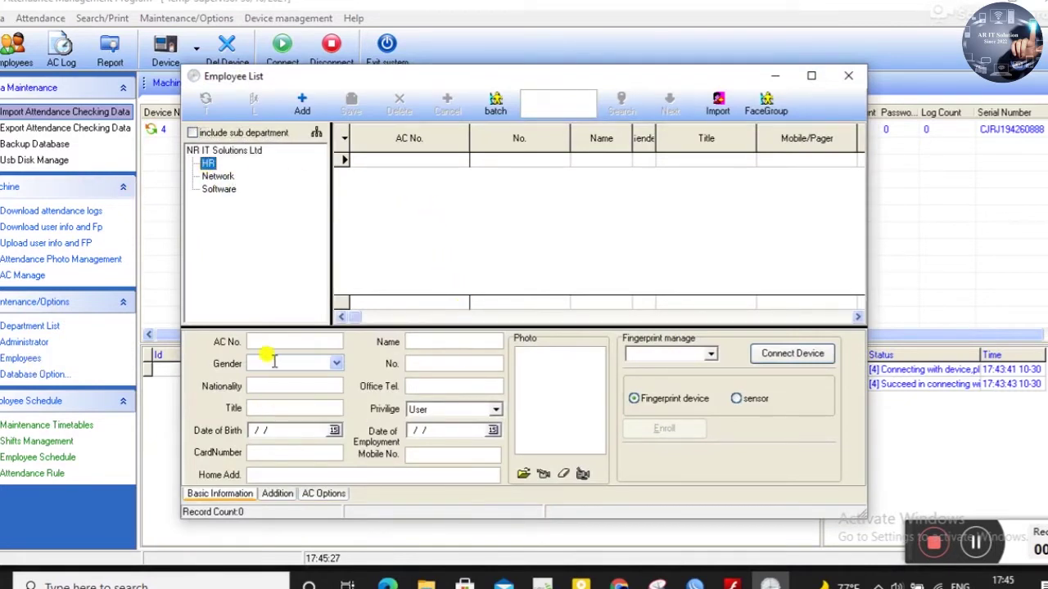
click(289, 341)
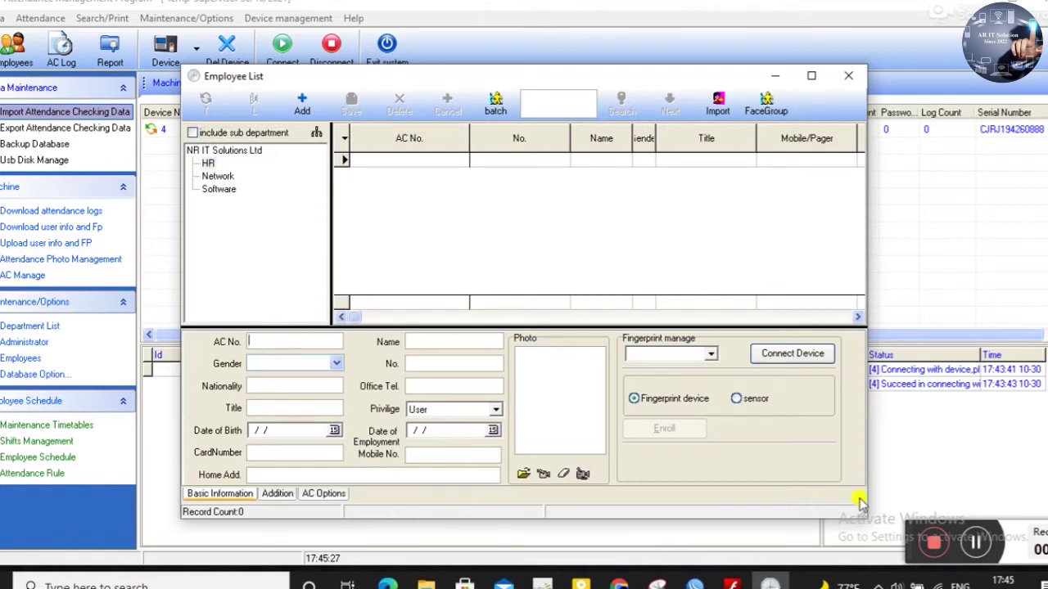
click(979, 546)
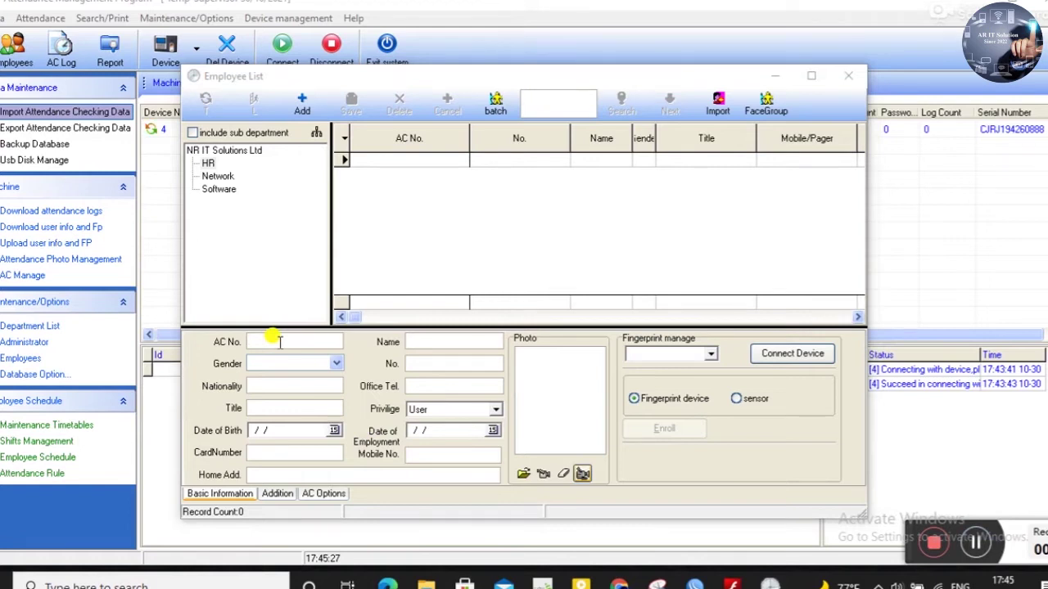
click(278, 342)
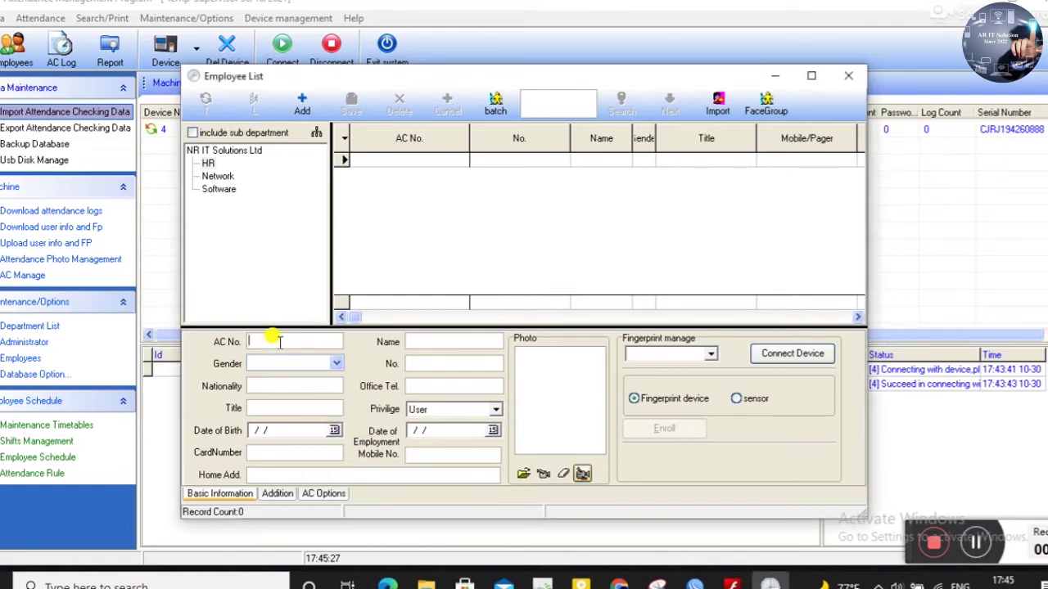
text(1011)
click(281, 360)
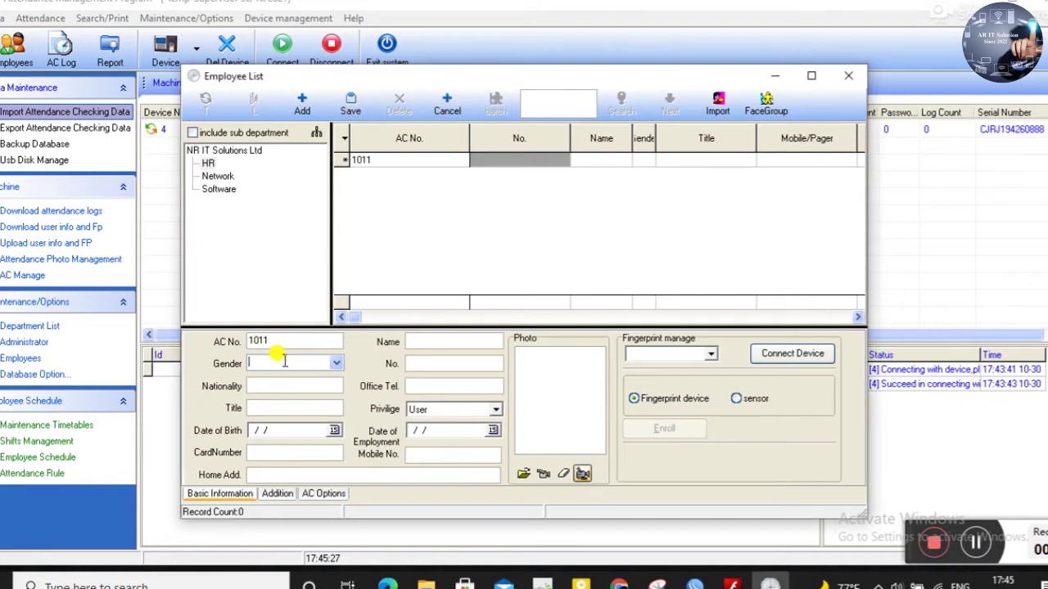
click(334, 368)
click(293, 379)
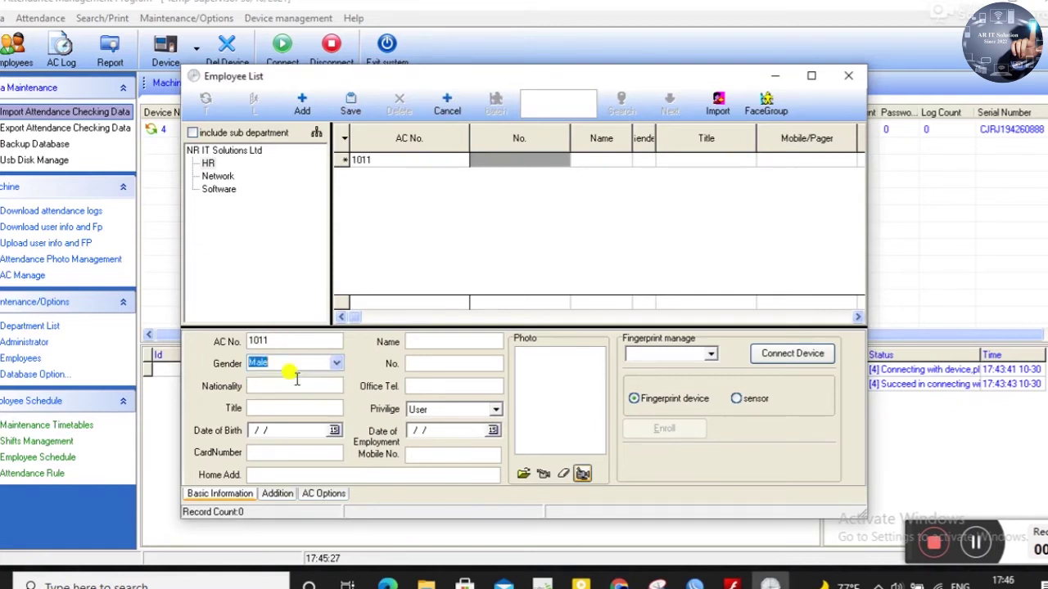
- Enter the employee's name, title HR and number, then save the record
click(414, 344)
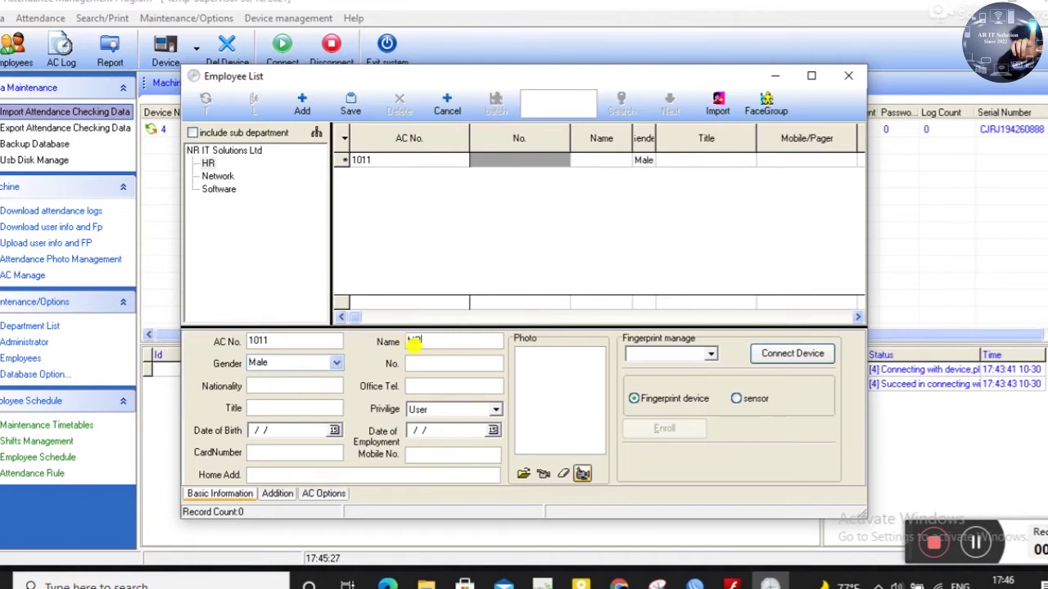
click(429, 340)
key(BackSpace)
text(RR)
key(BackSpace)
click(291, 410)
text(HR)
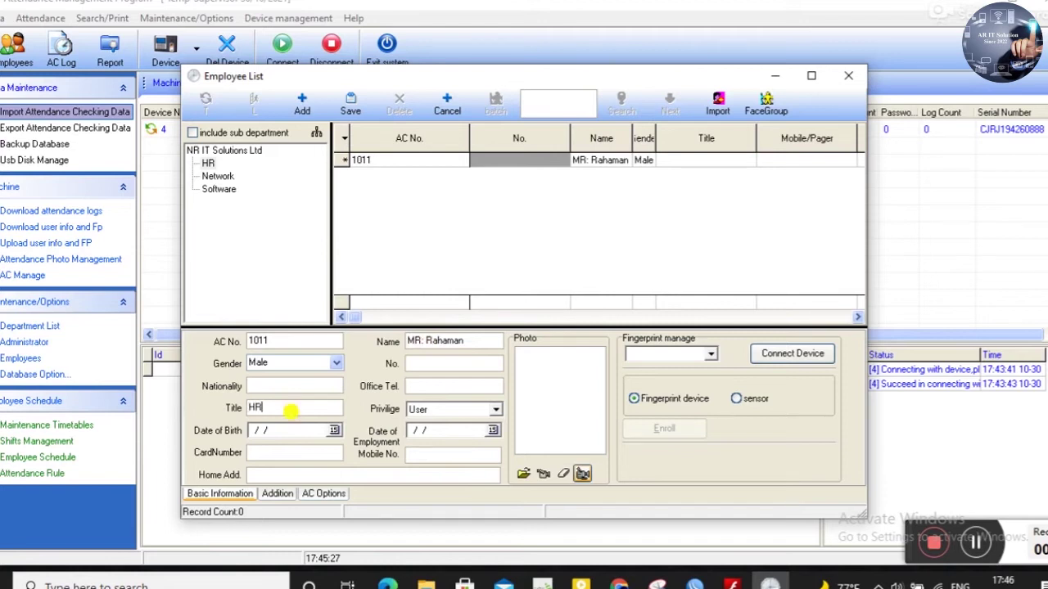
click(438, 365)
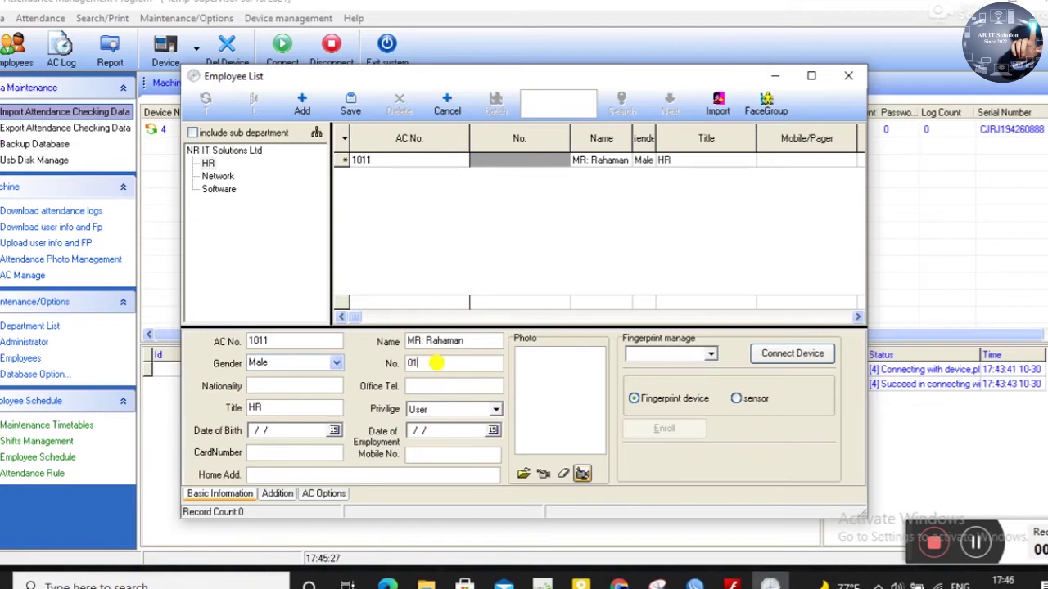
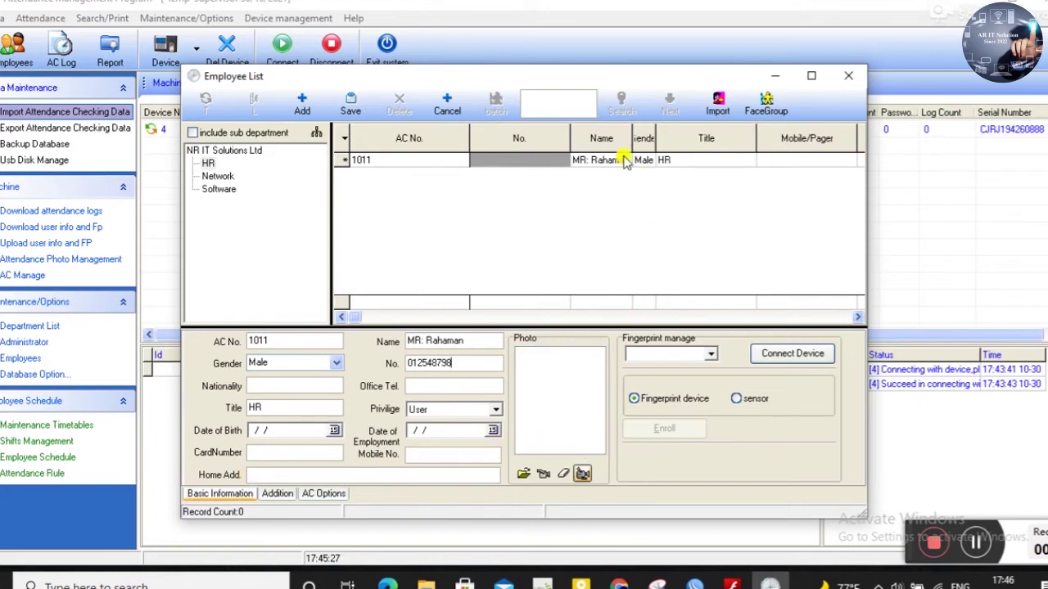
click(352, 108)
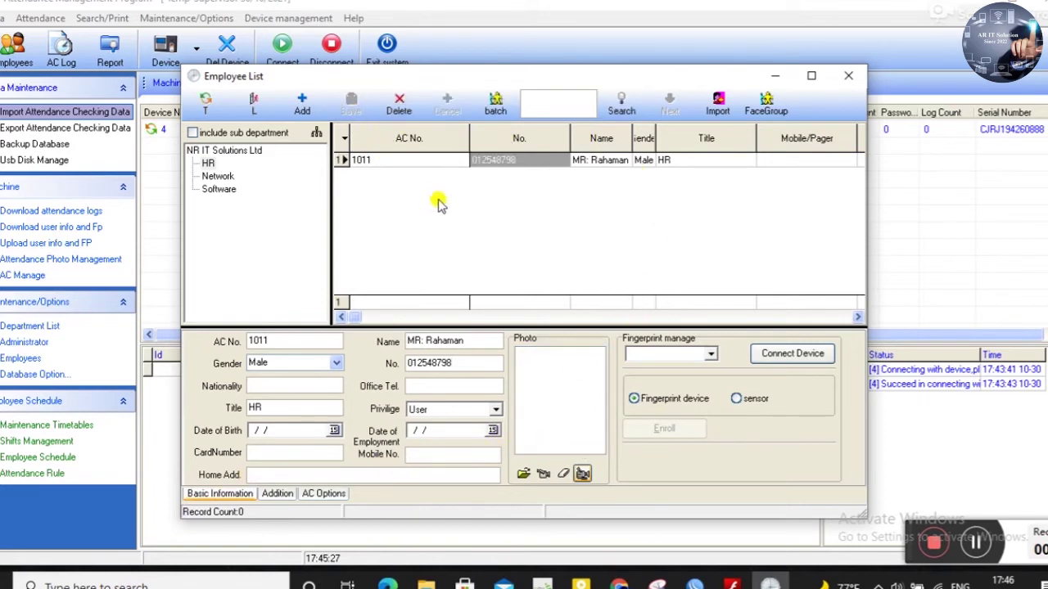
- Add a Network department employee with AC No. 201, the employee's name and gender Female
click(218, 176)
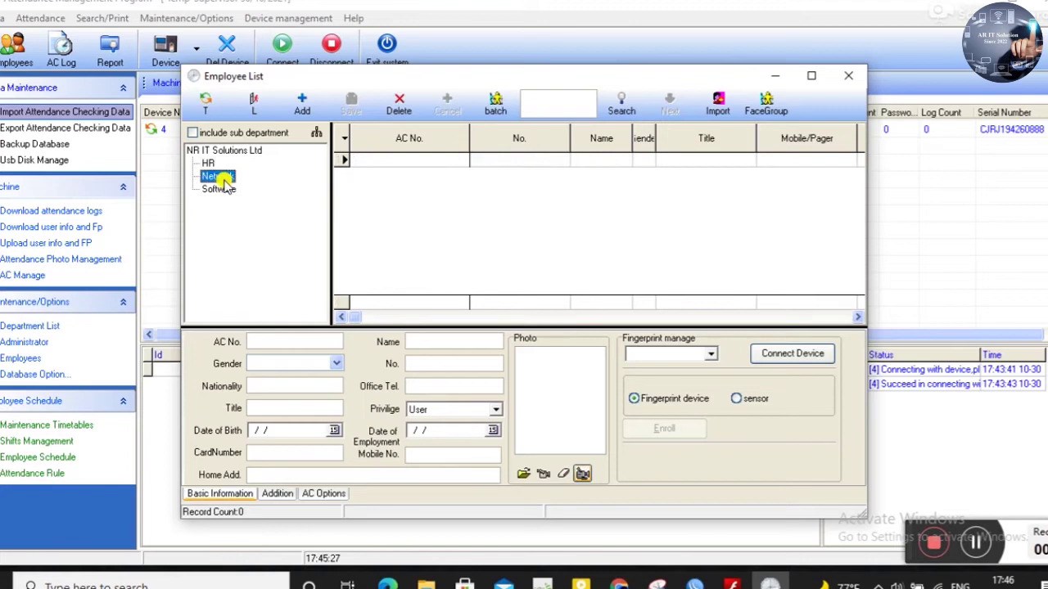
click(302, 104)
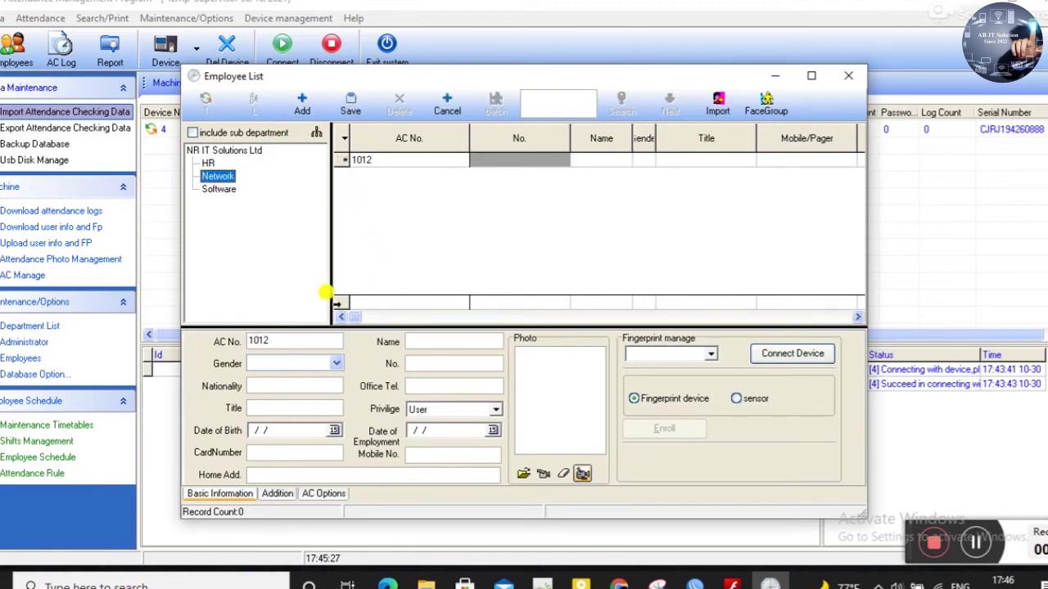
click(288, 342)
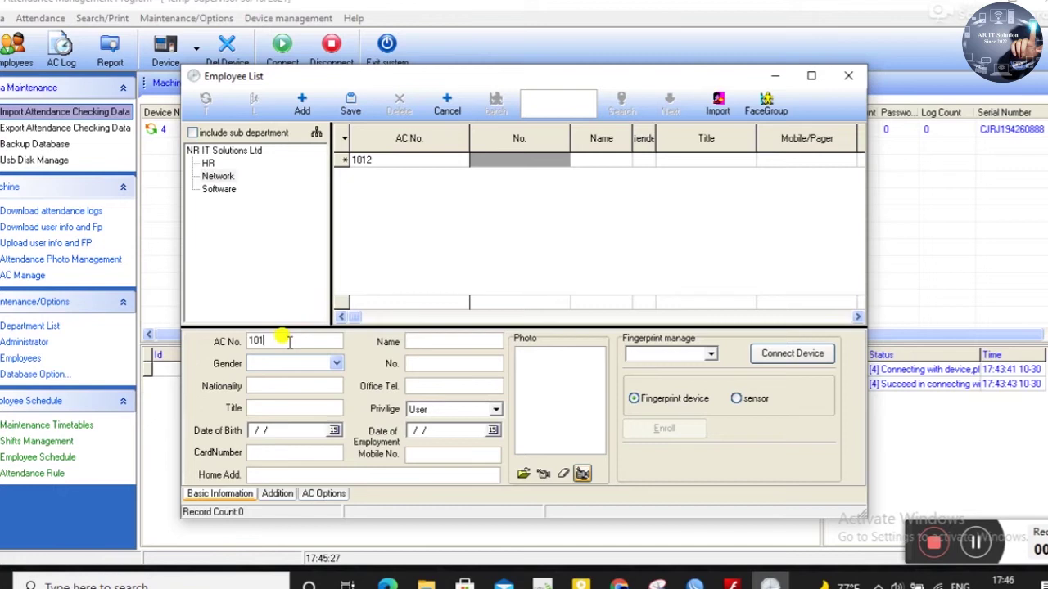
text(2)
click(427, 341)
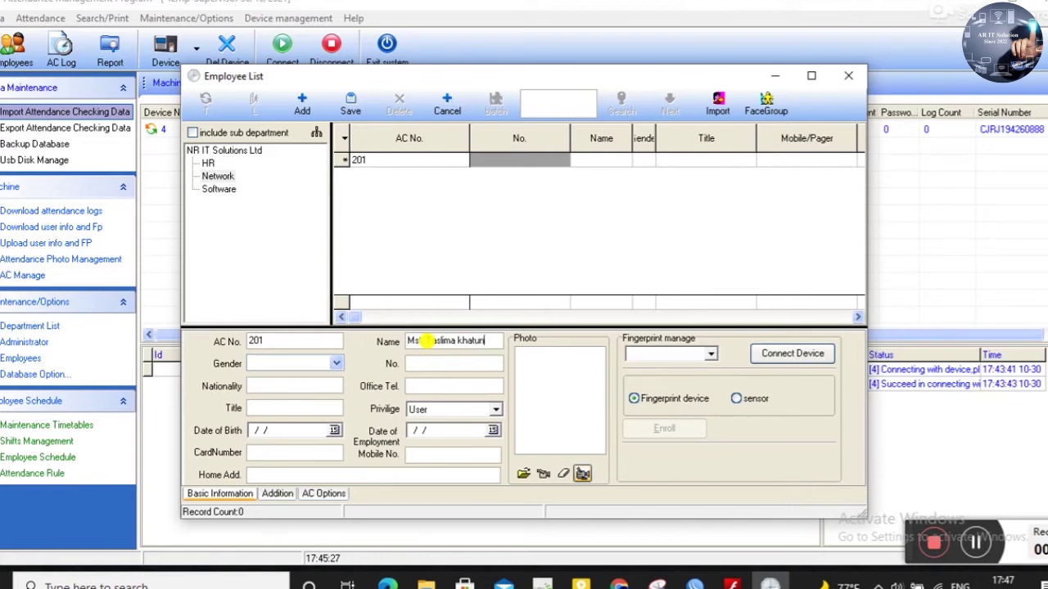
click(313, 365)
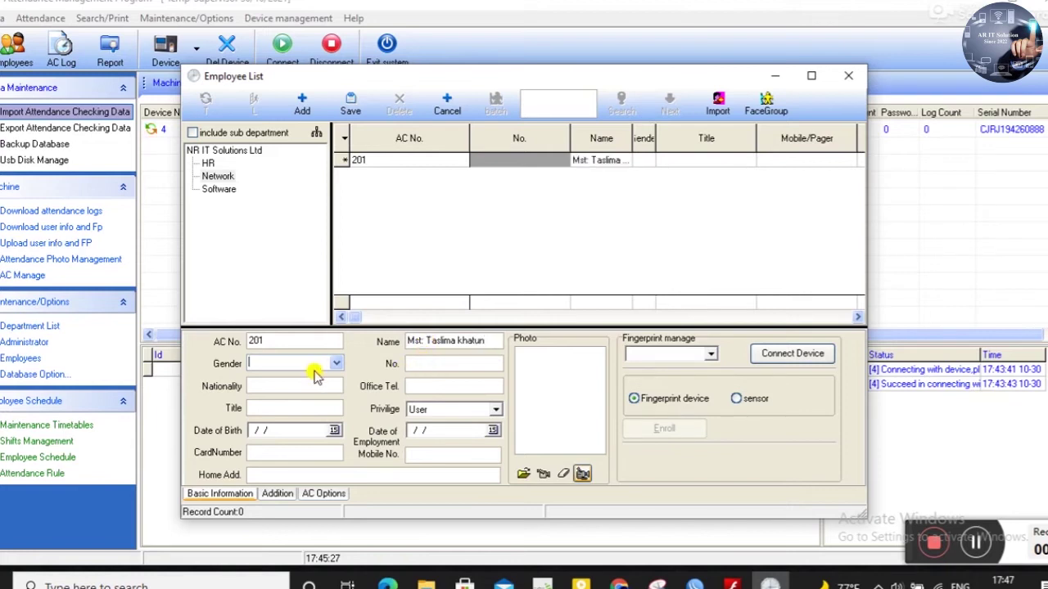
click(336, 363)
click(295, 388)
- Give the employee title Network, enter the employee's number, and save the record
click(443, 362)
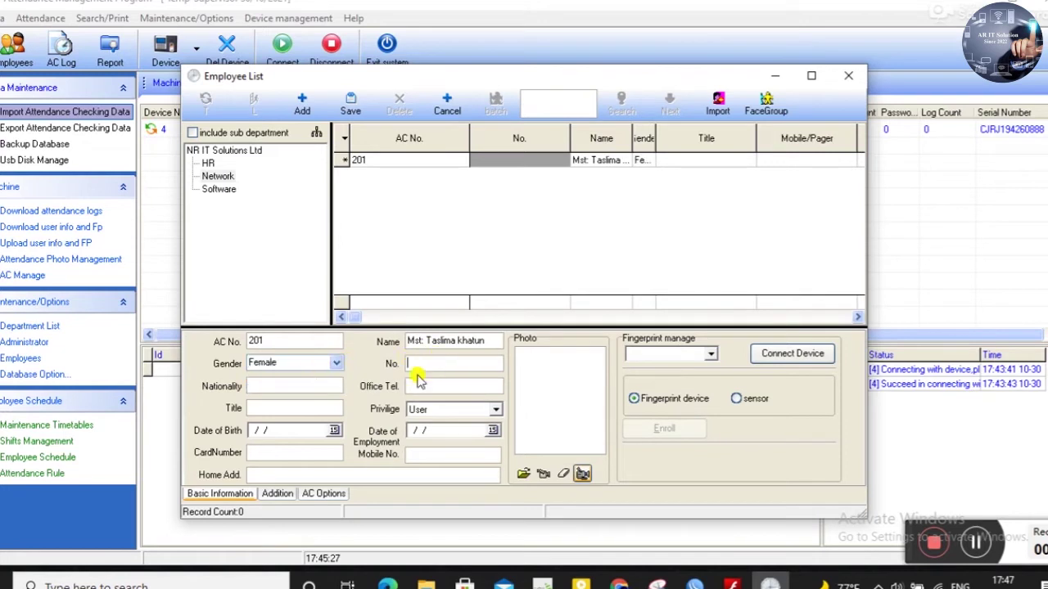
click(283, 408)
text(Network)
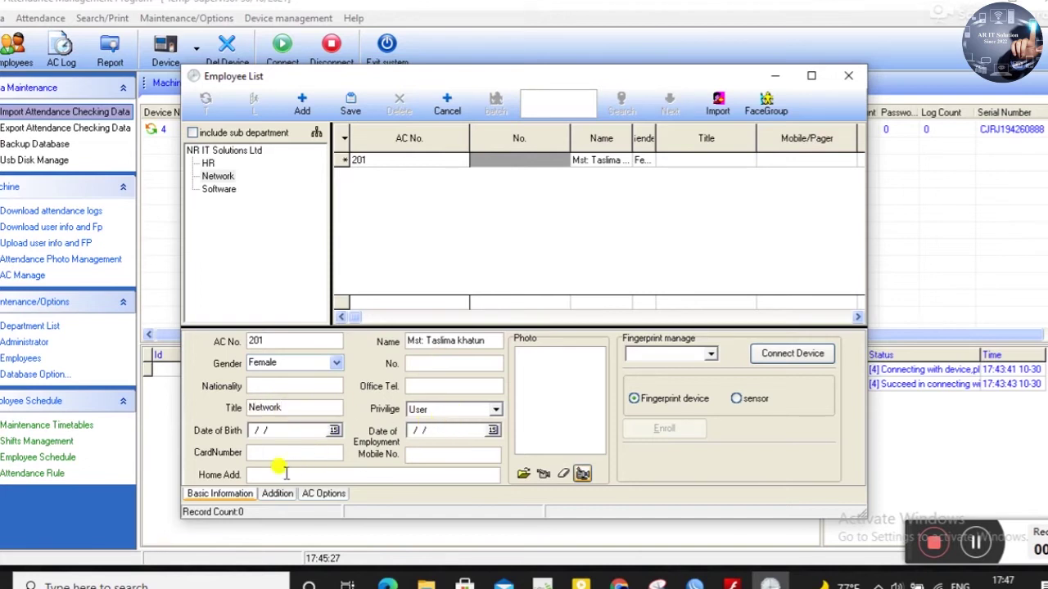
click(452, 363)
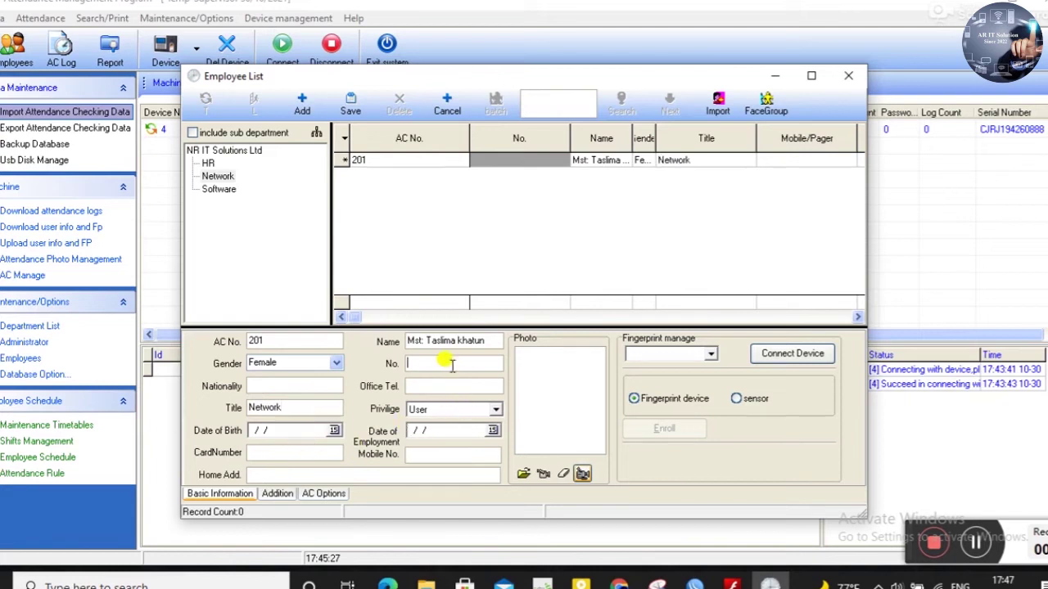
text(02154879)
click(357, 109)
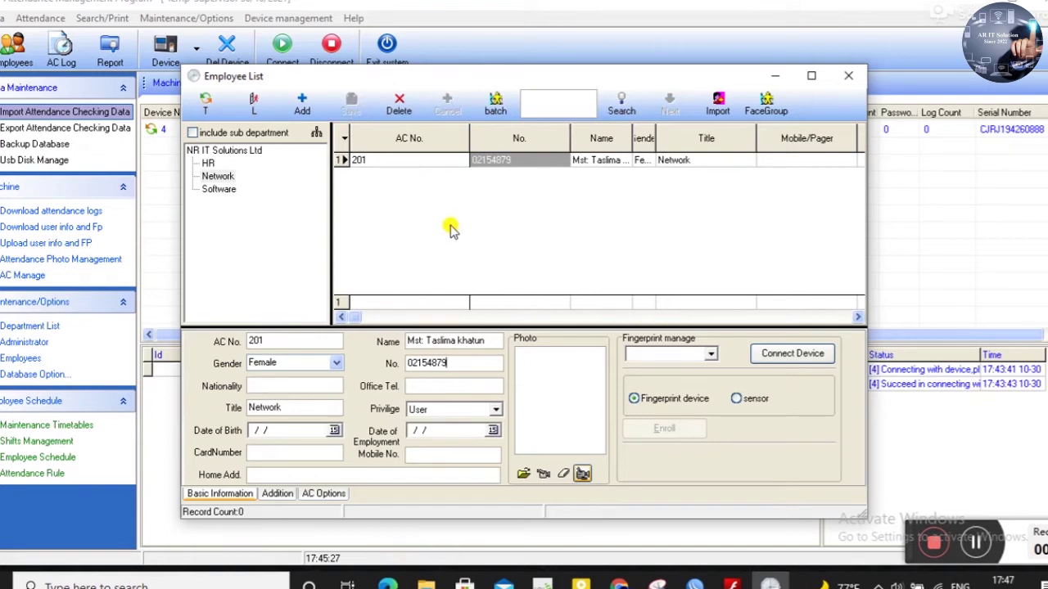
- Review the HR employees, widen the Gender column, and close the employee list
click(208, 163)
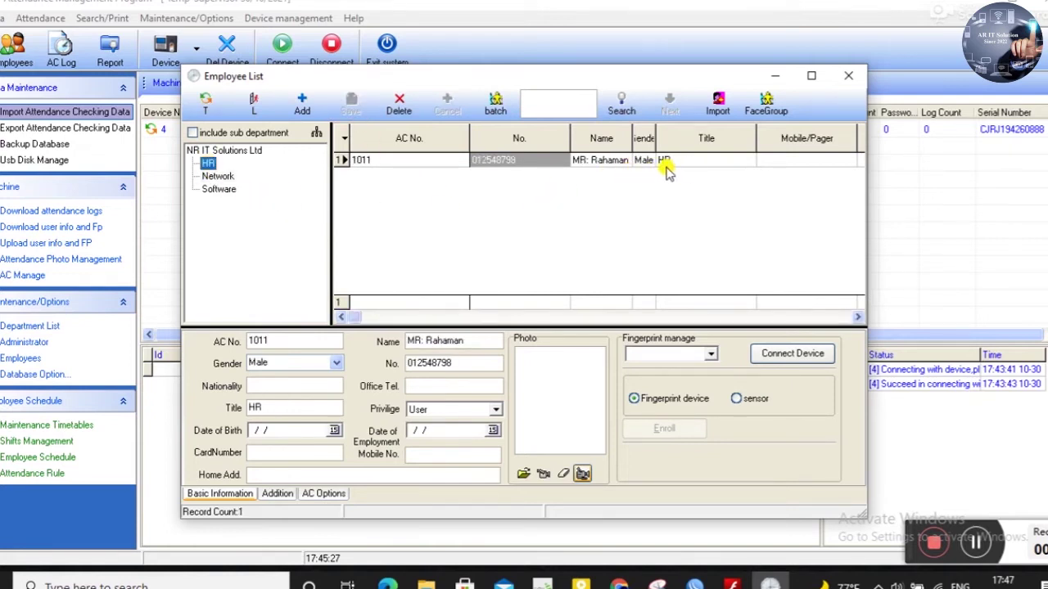
drag(655, 131, 696, 134)
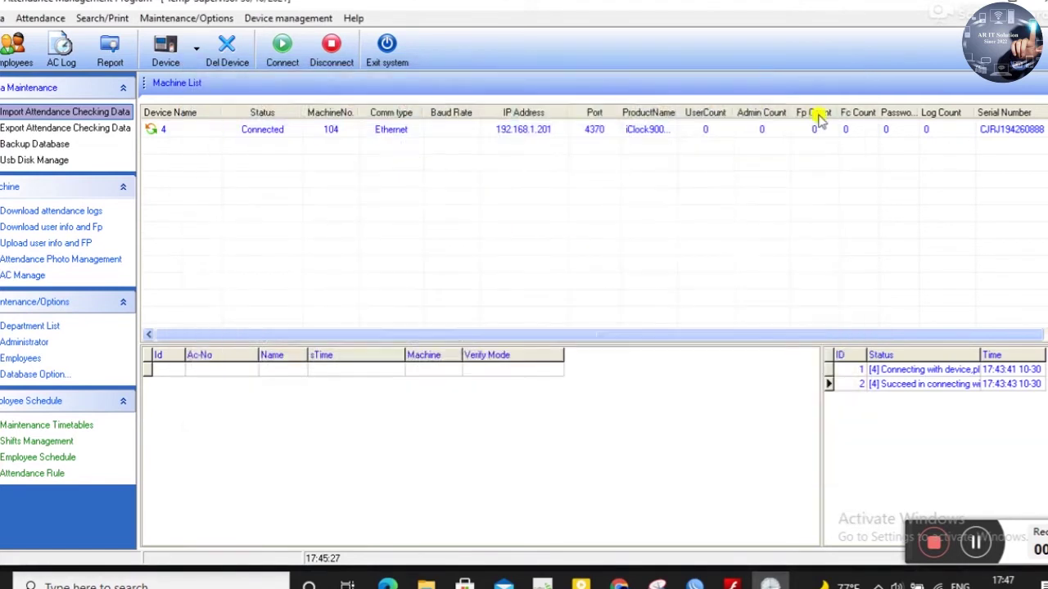
click(848, 75)
- Create the default Normal shift, 08:30–17:30 Monday to Friday, via the schedule wizard and check it
click(82, 461)
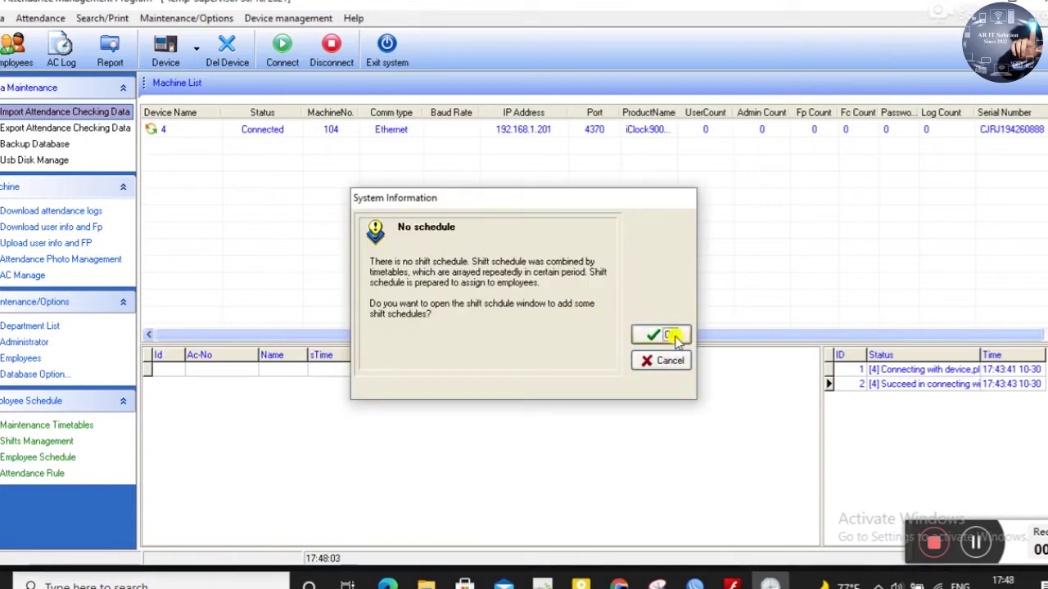
click(663, 335)
click(655, 416)
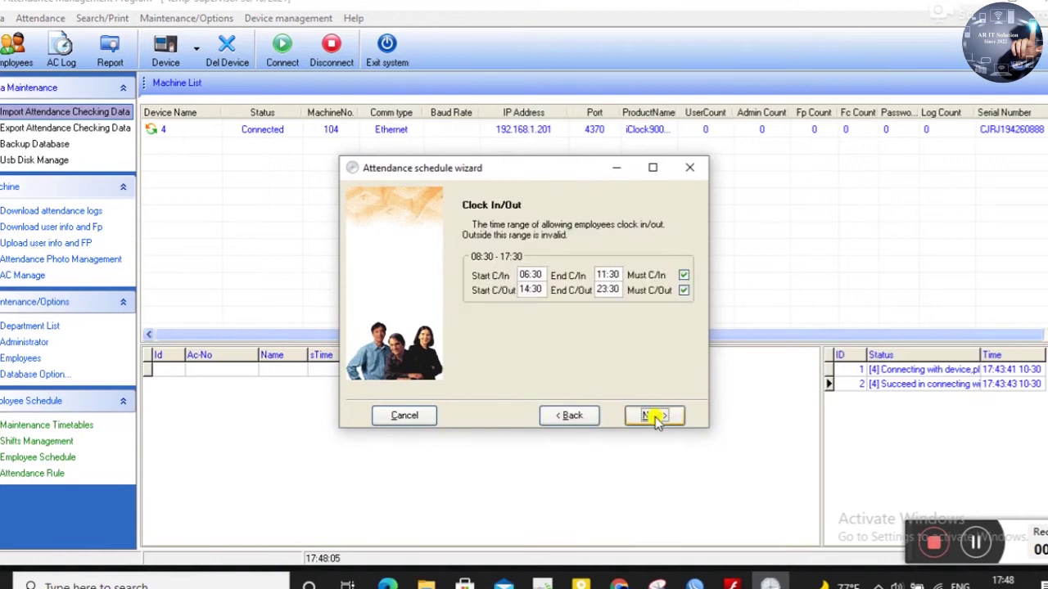
click(655, 416)
click(655, 416)
click(655, 415)
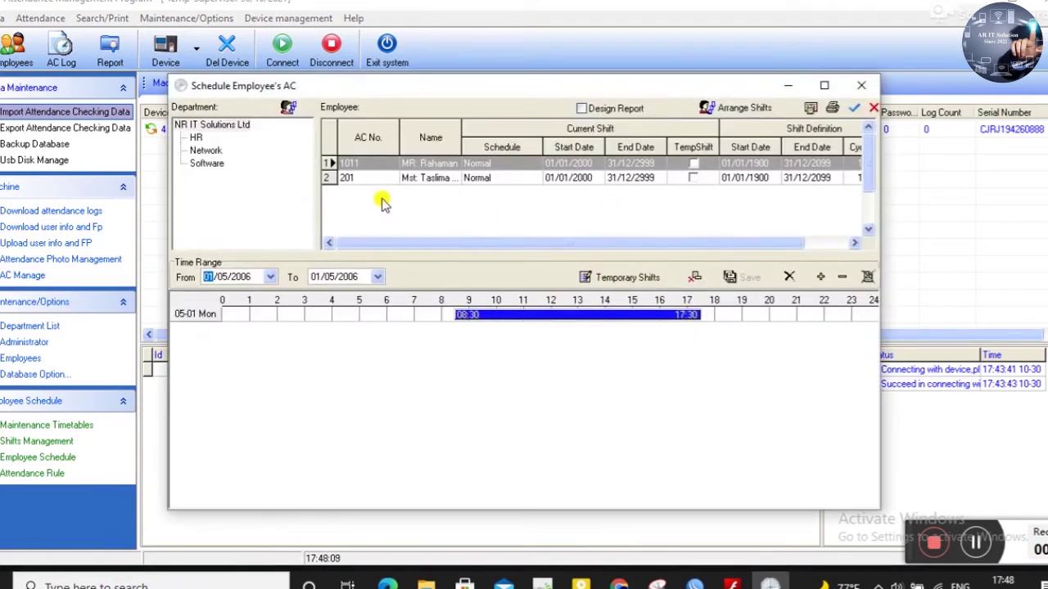
click(862, 85)
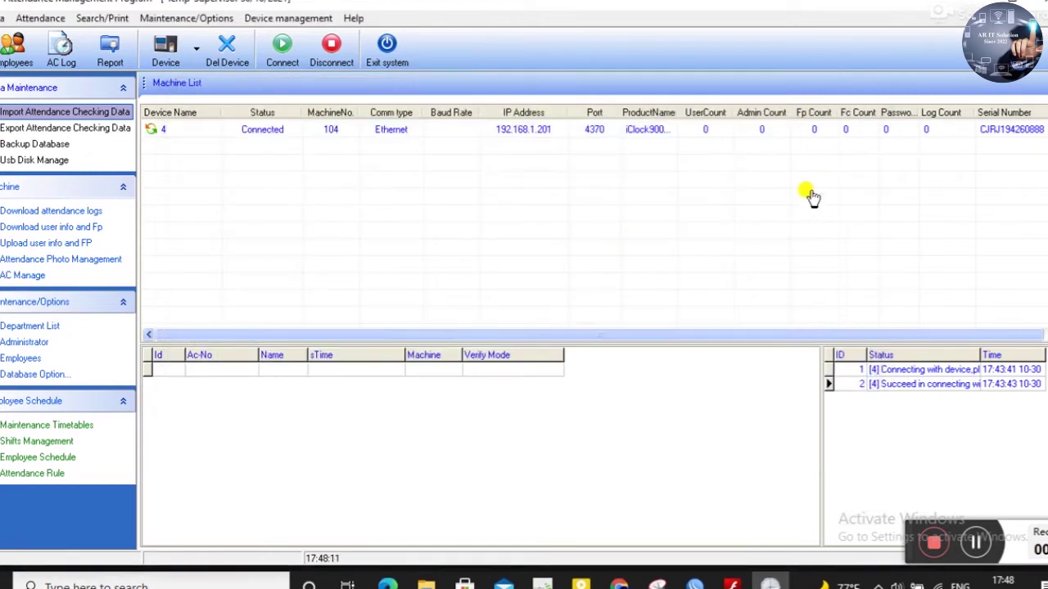
click(42, 442)
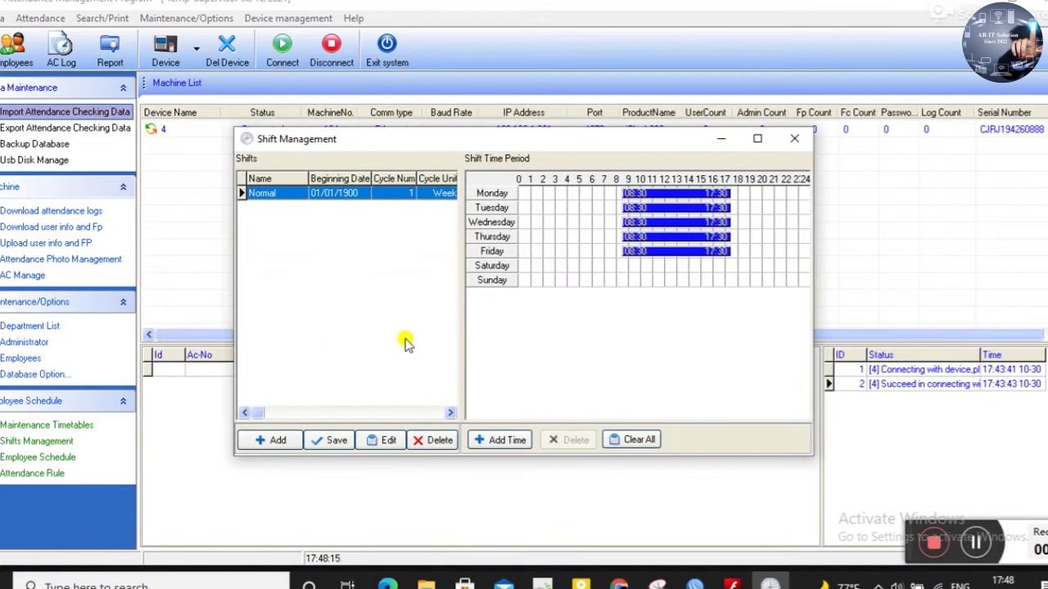
click(792, 138)
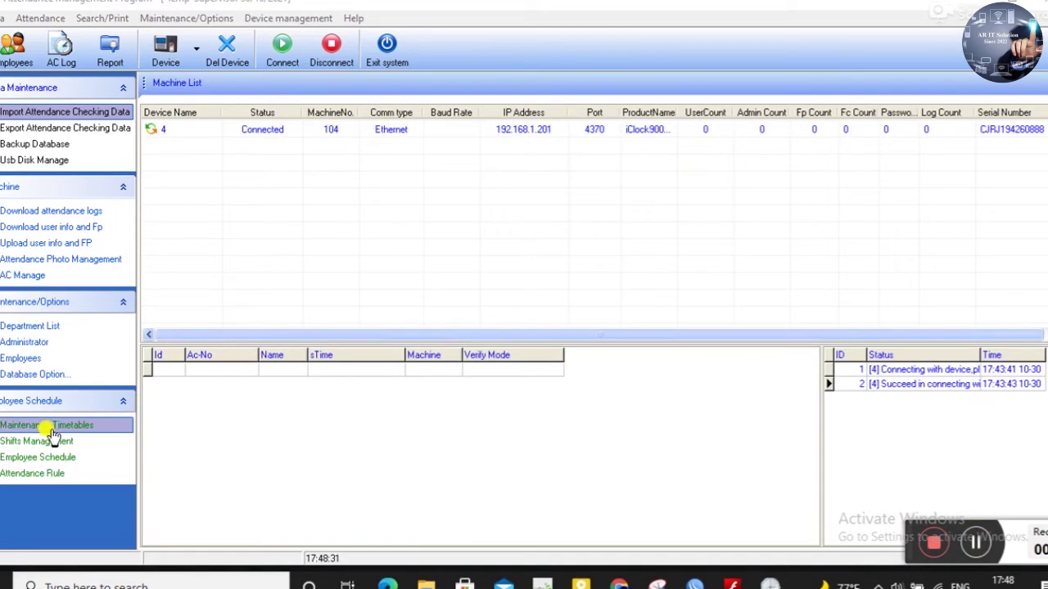
- Try adding and posting a blank timetable, then cancel it and return to Daytime
click(50, 434)
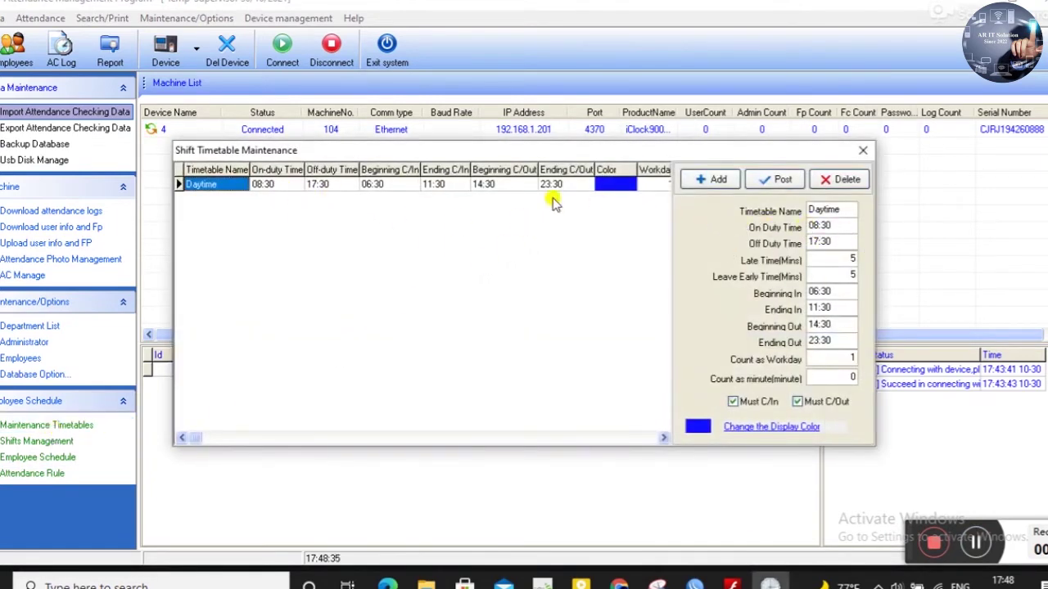
click(718, 181)
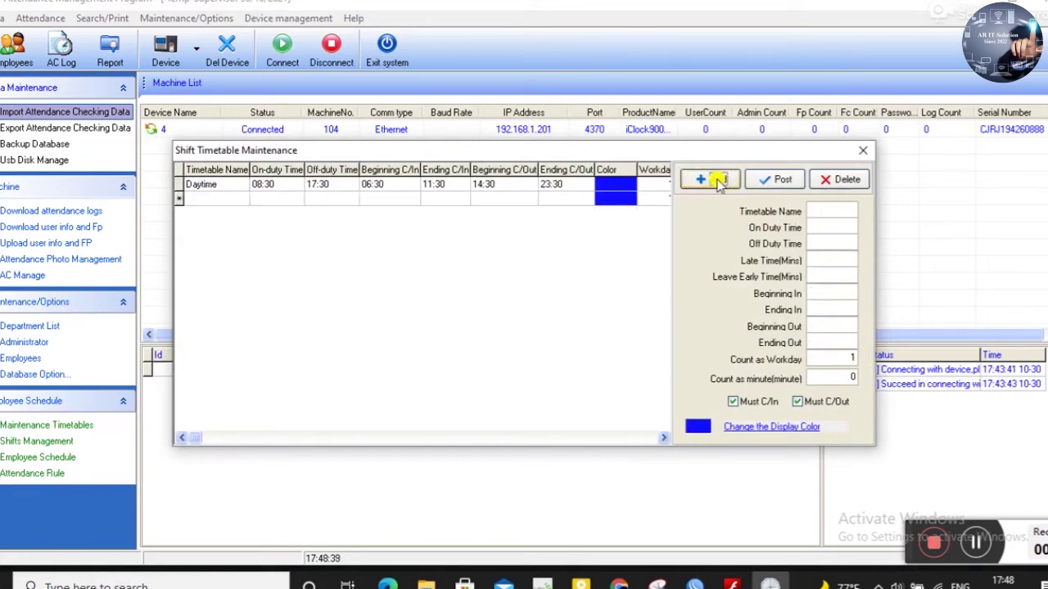
click(205, 188)
click(593, 344)
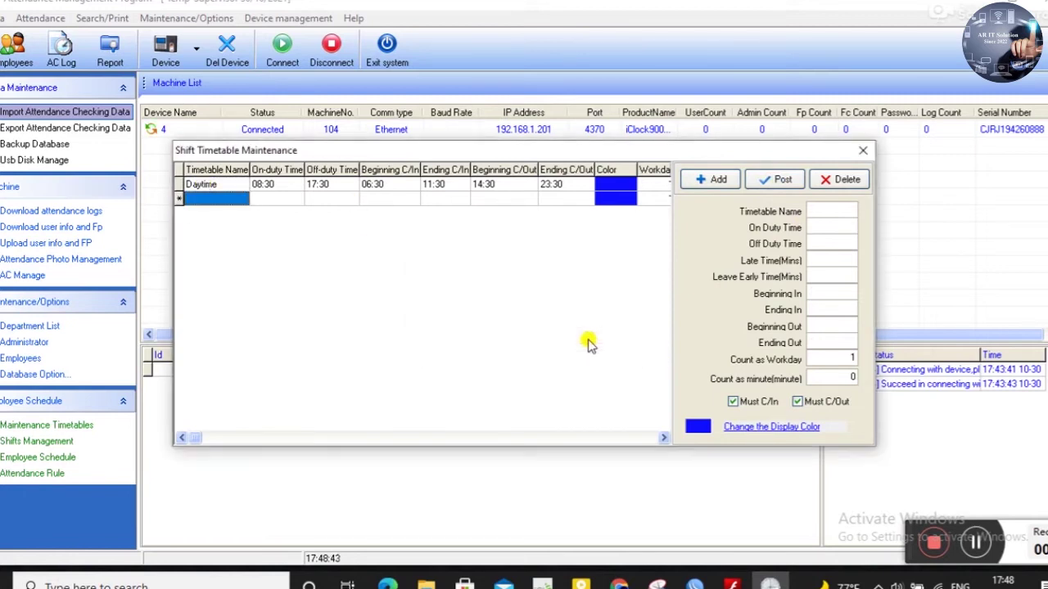
click(196, 187)
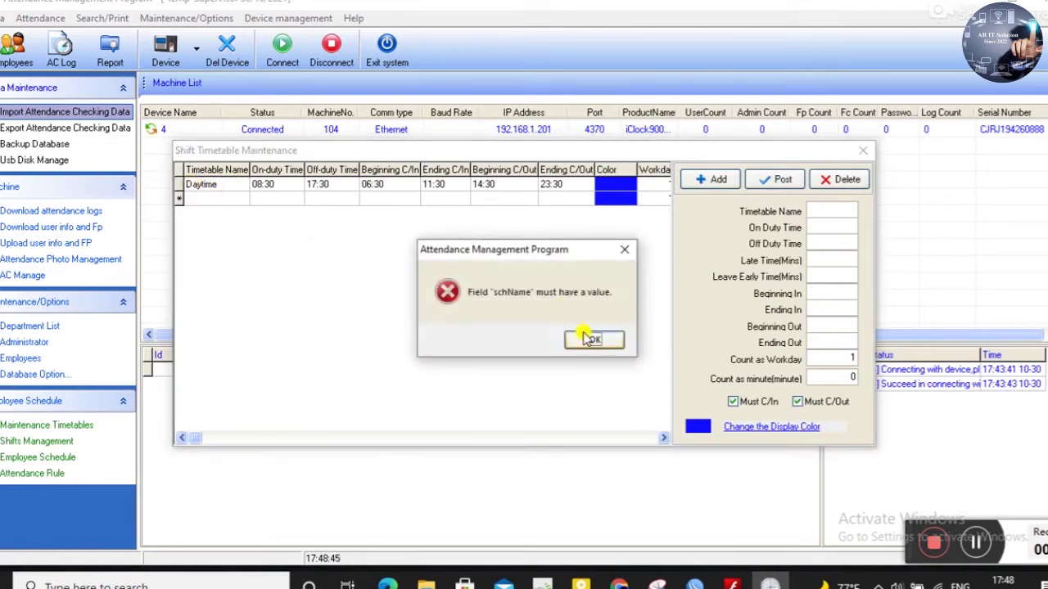
click(589, 339)
click(216, 201)
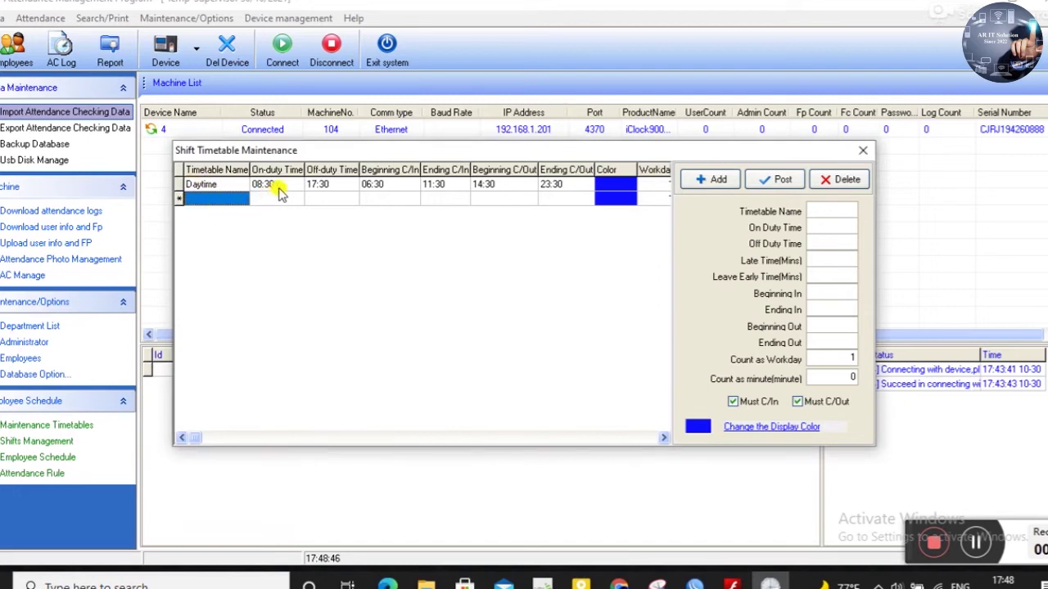
click(787, 179)
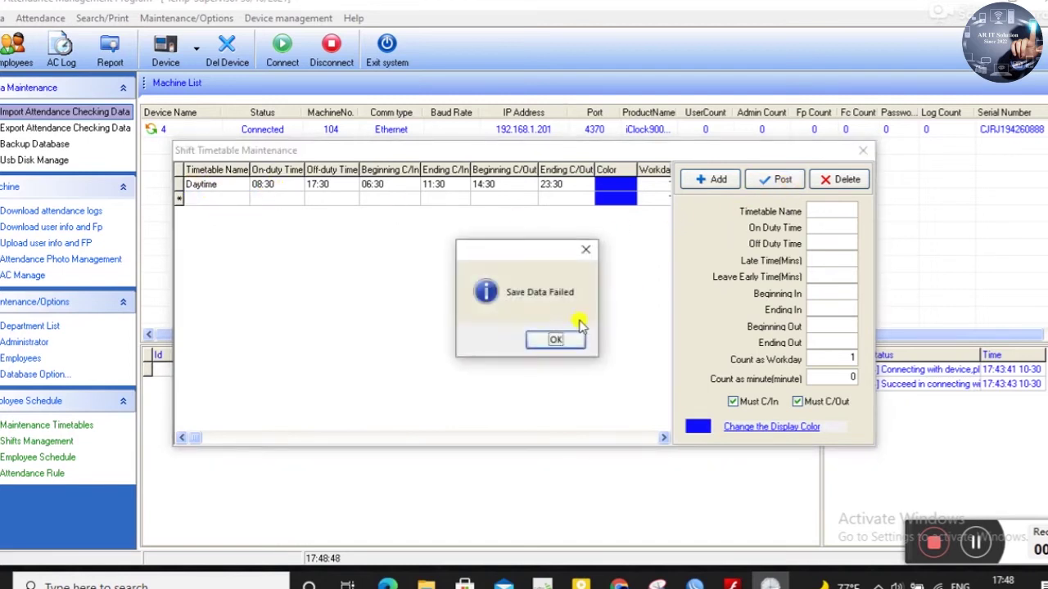
click(555, 339)
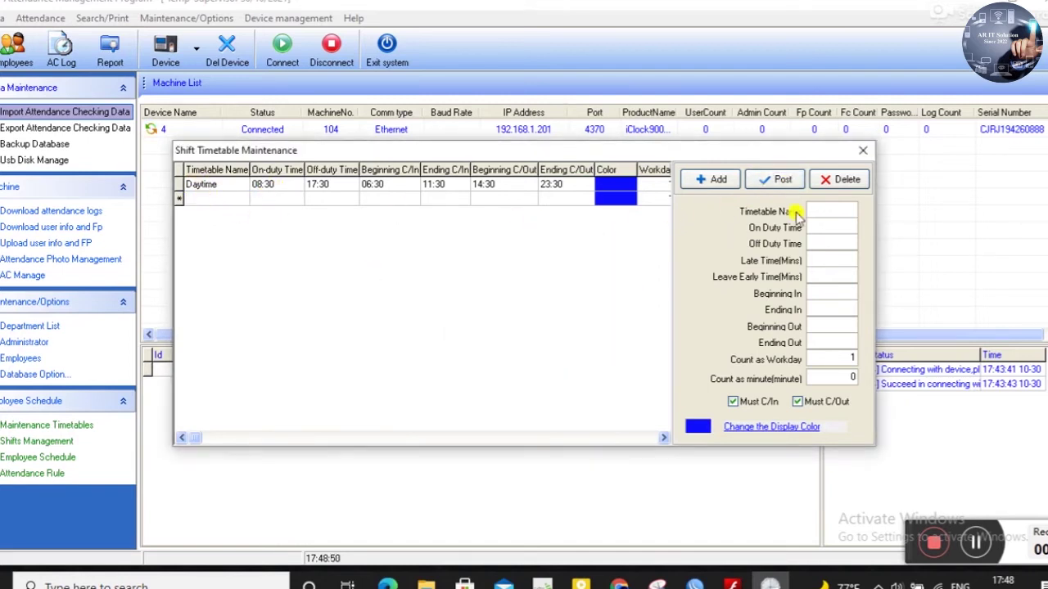
click(838, 179)
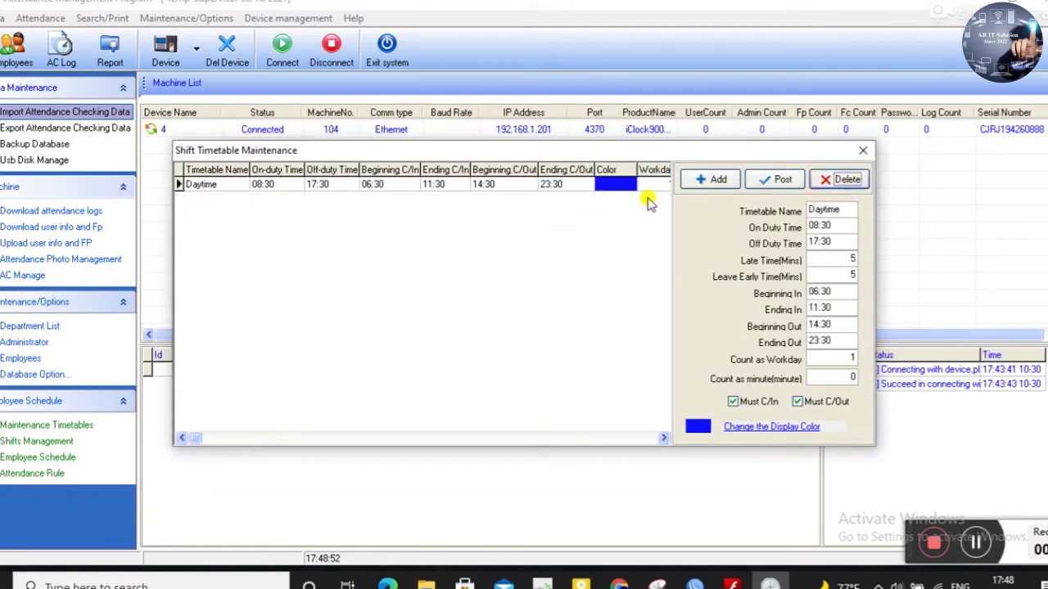
- Change Daytime to on duty 09:30, off duty 18:00, Beginning/Ending Out 00:00, and post it
click(328, 184)
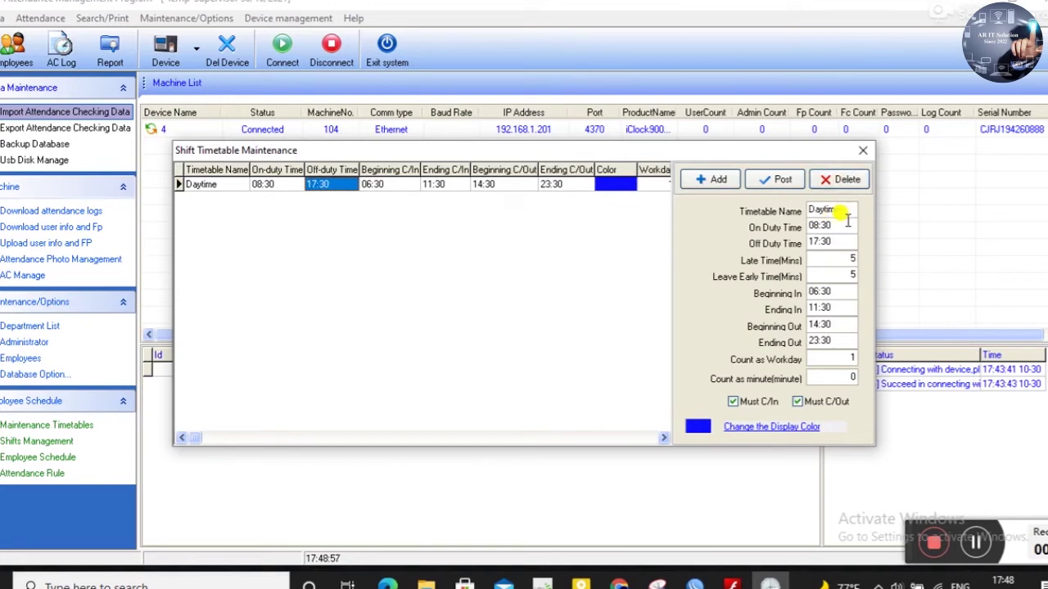
click(841, 224)
drag(825, 222, 790, 228)
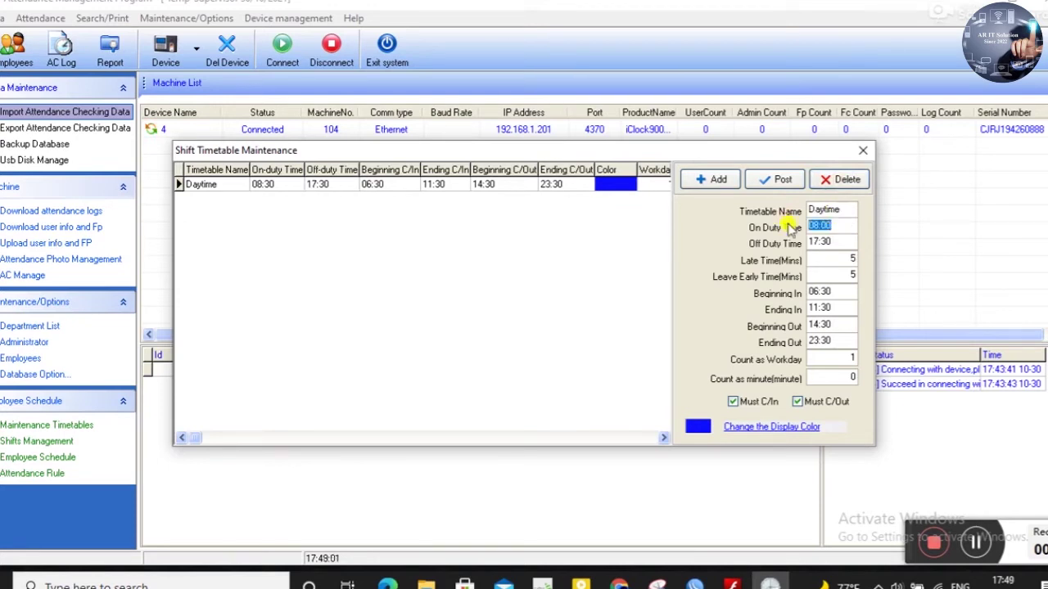
text(9)
text(09)
click(820, 243)
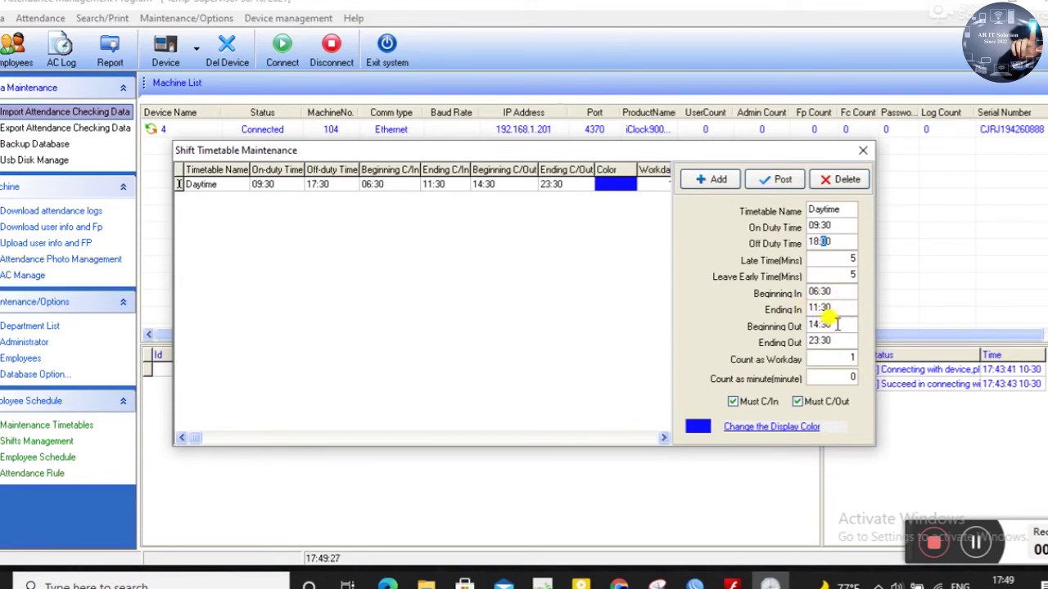
double_click(836, 324)
text(00:00)
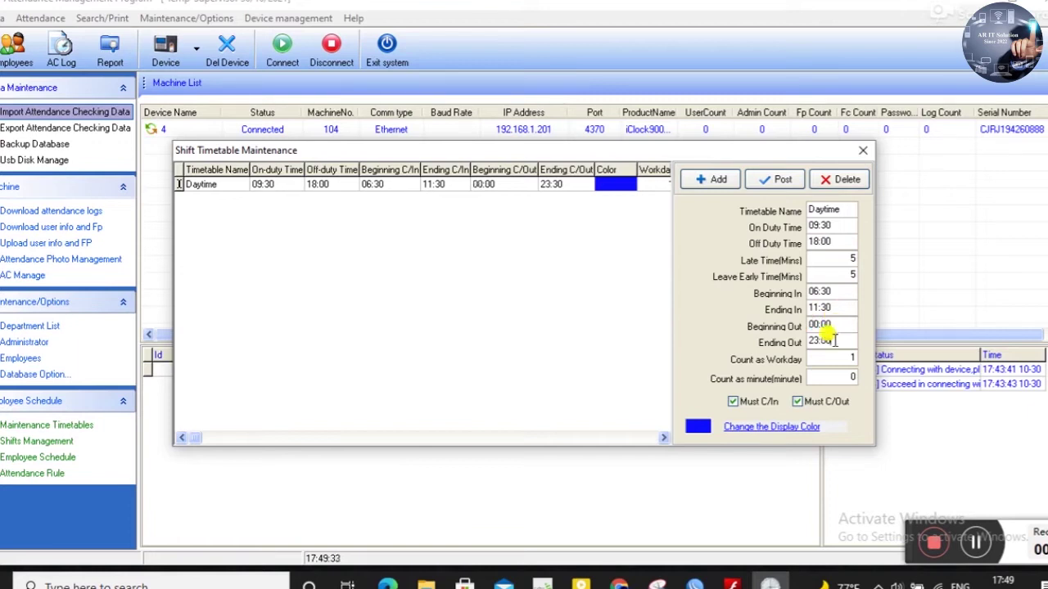
double_click(834, 340)
text(0000)
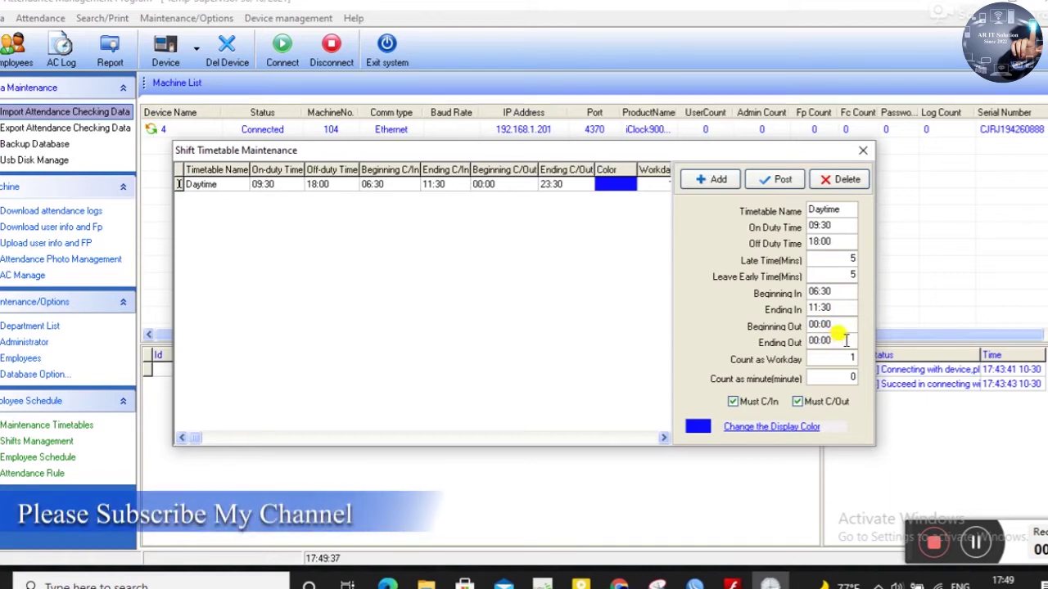
click(776, 181)
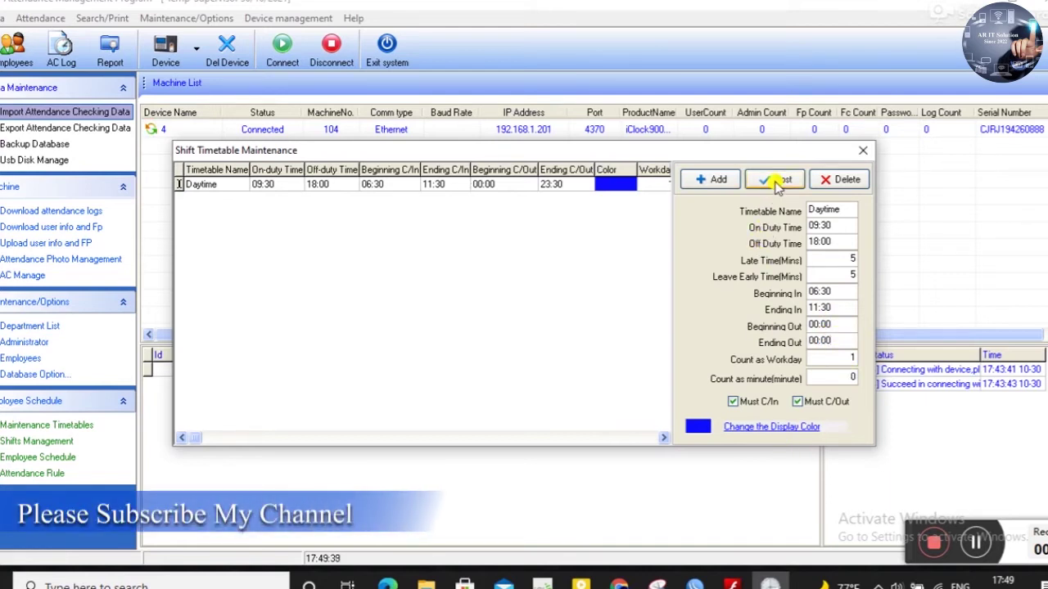
click(776, 182)
- From Shifts Management, start adding a time period to the Normal shift, offering Daytime (09:30–18:00) for Monday–Sunday
click(863, 150)
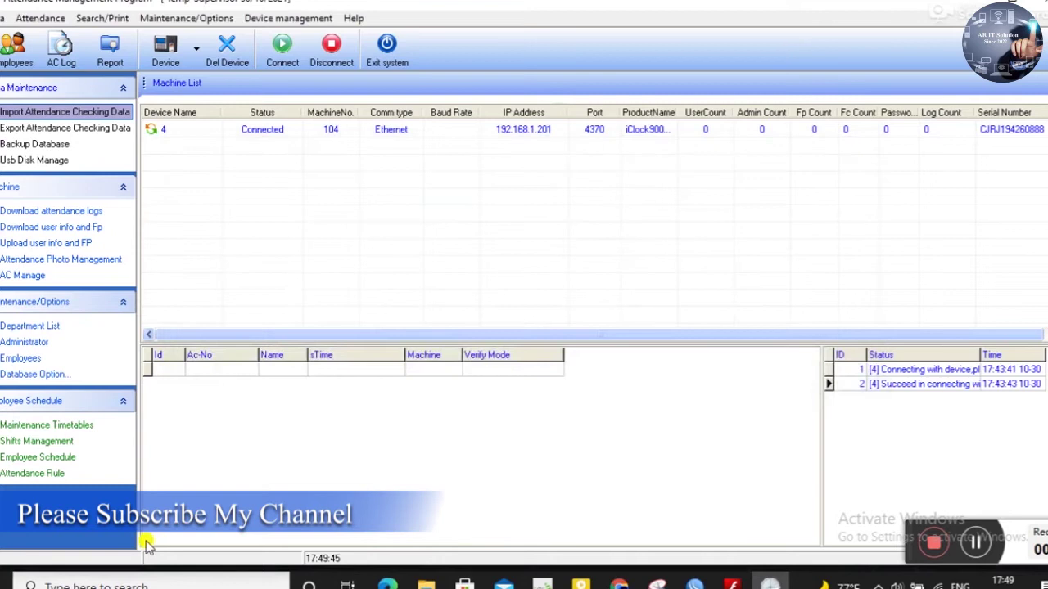
click(47, 445)
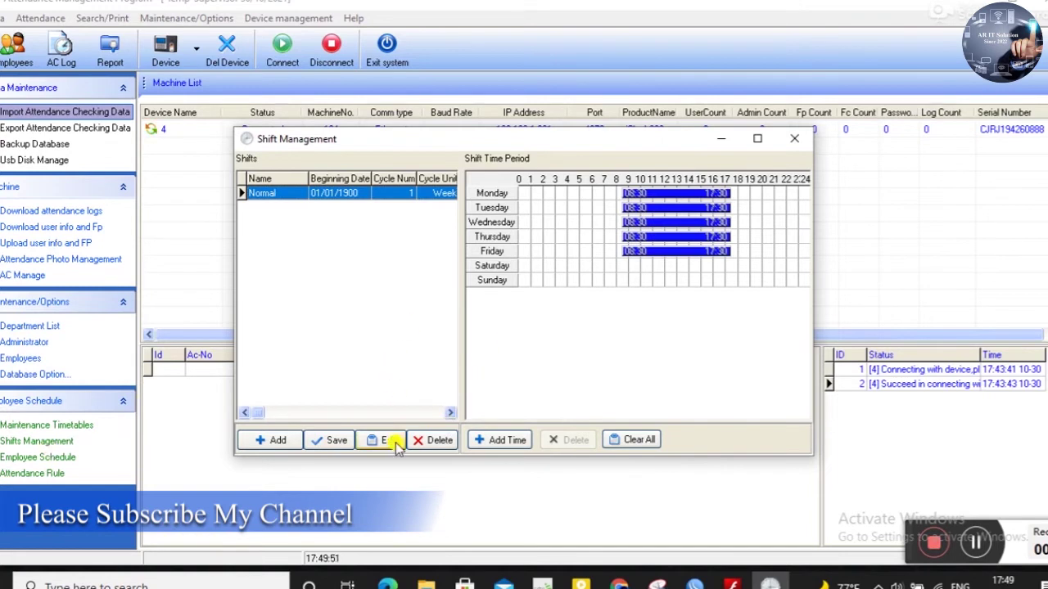
click(501, 442)
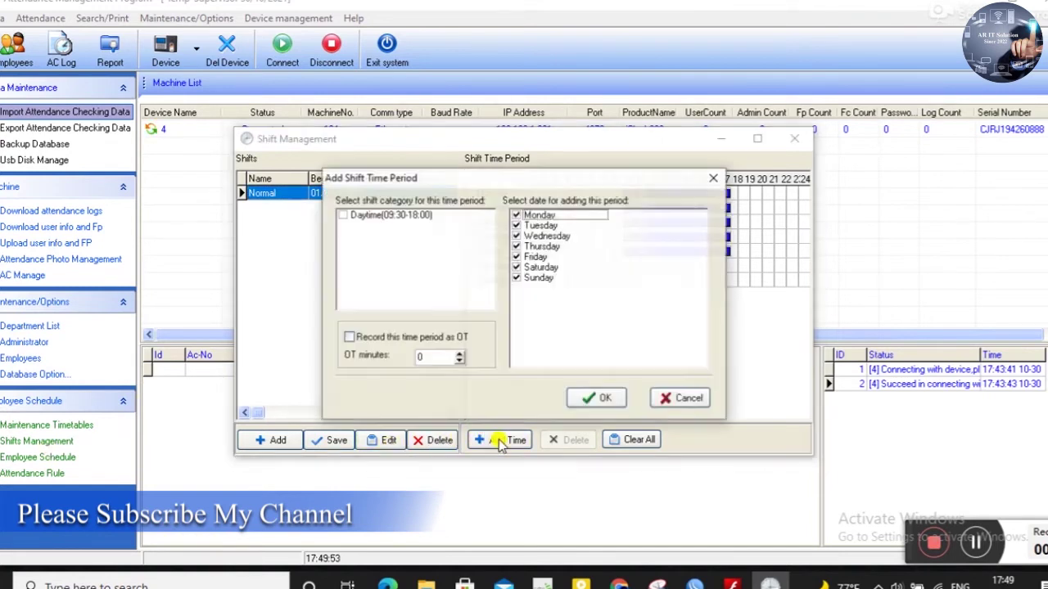
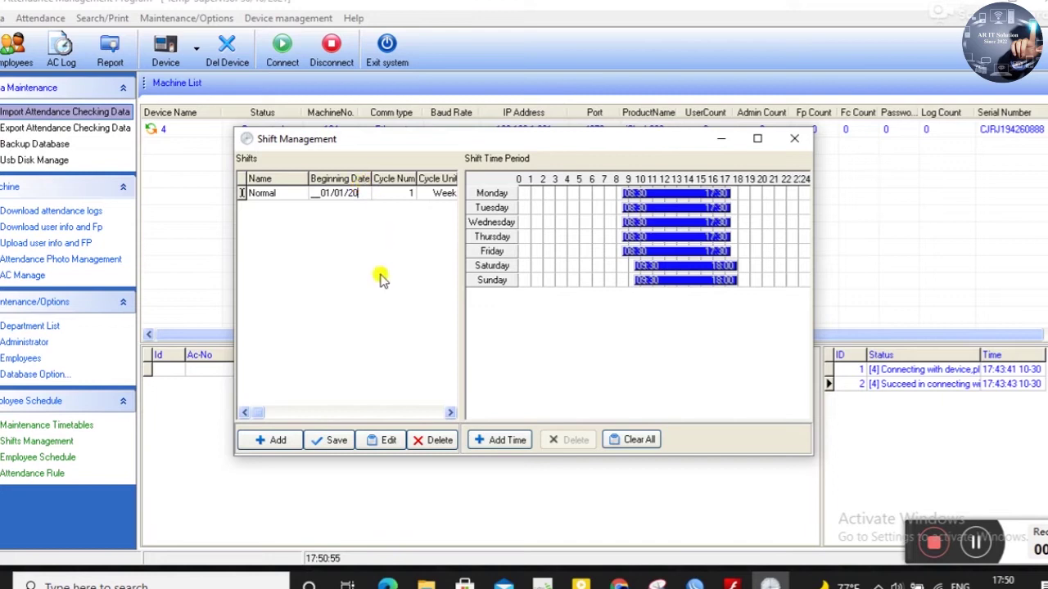
- Save the Normal shift starting 01/01/2020 and close the Shift Management window
click(329, 443)
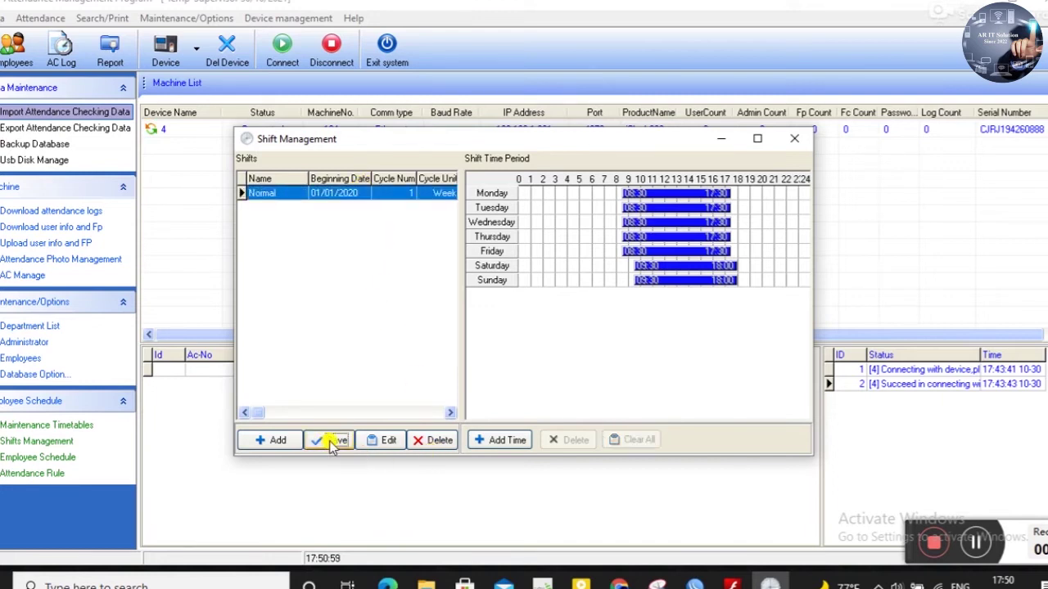
click(792, 141)
click(45, 458)
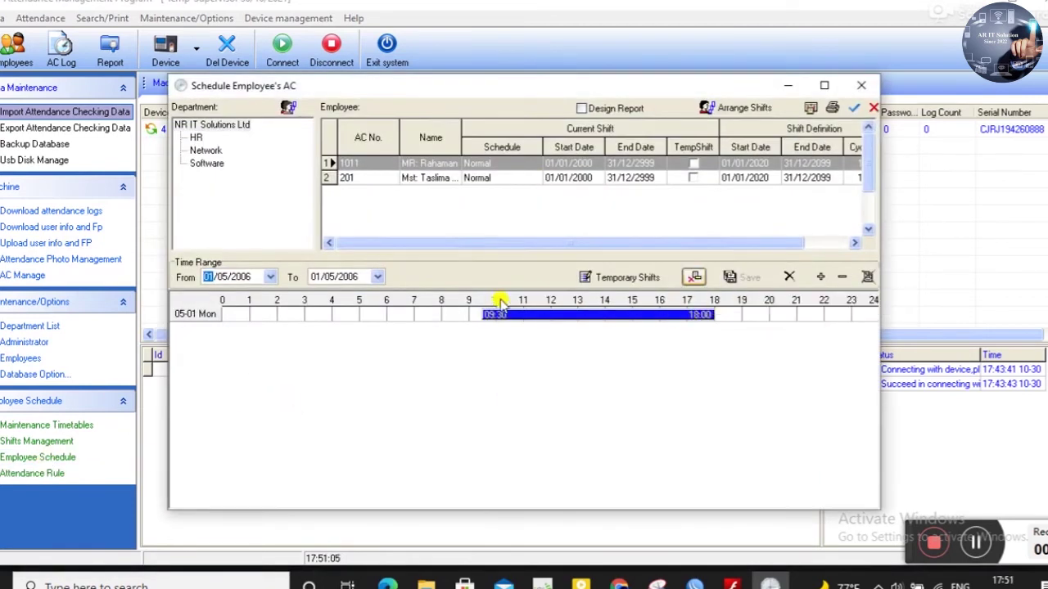
- Filter to the HR department and set both schedule dates to today, 30/10/2021
click(196, 138)
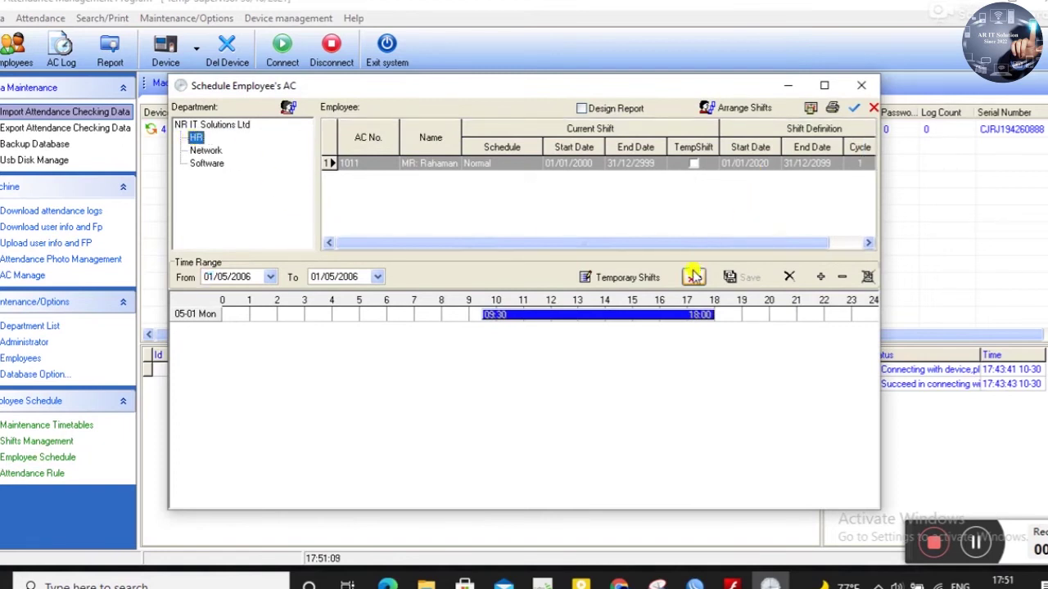
click(271, 278)
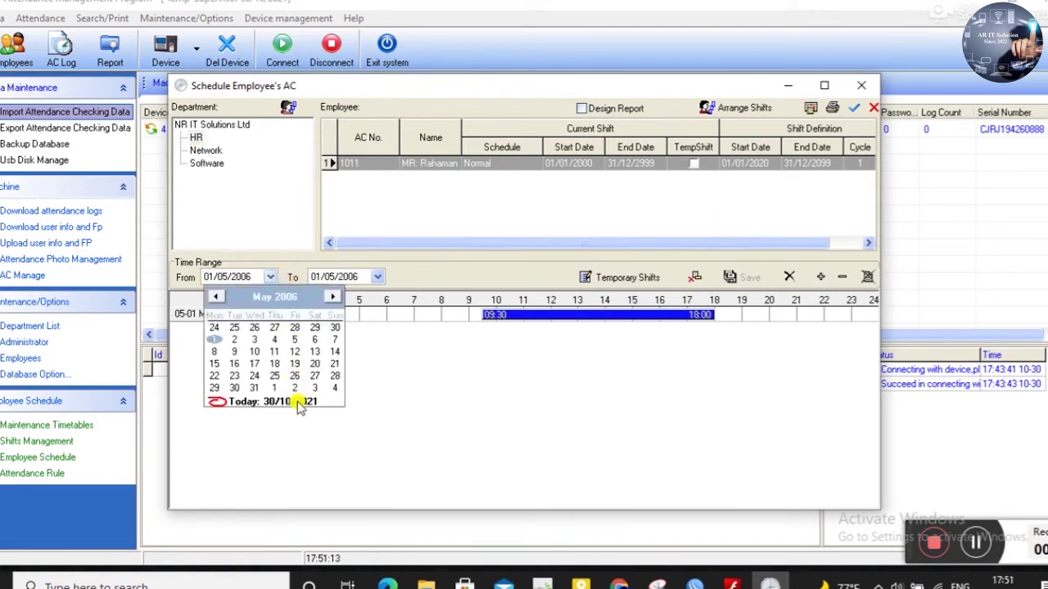
click(332, 298)
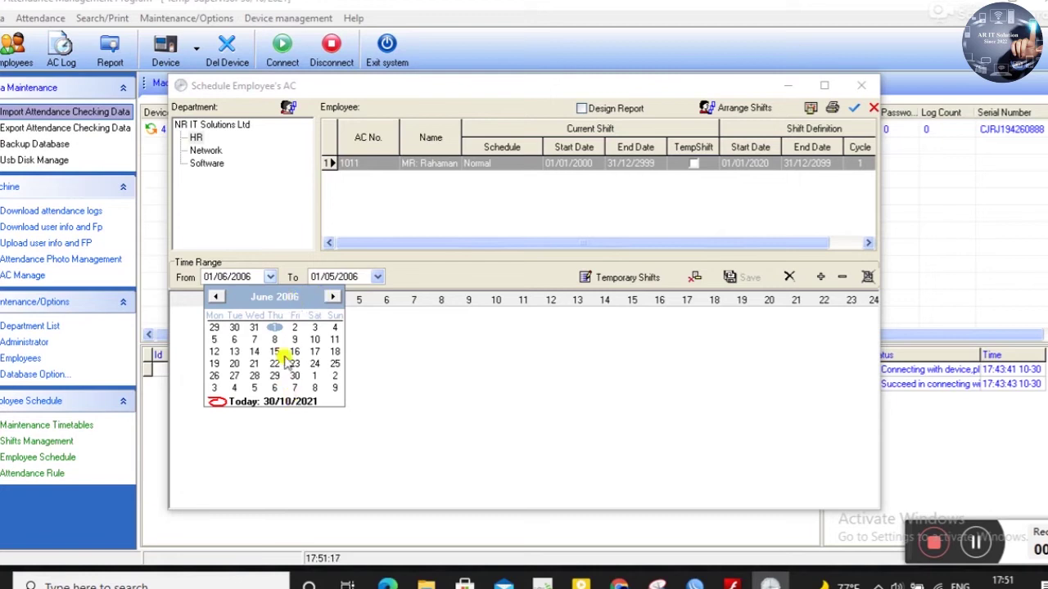
click(286, 402)
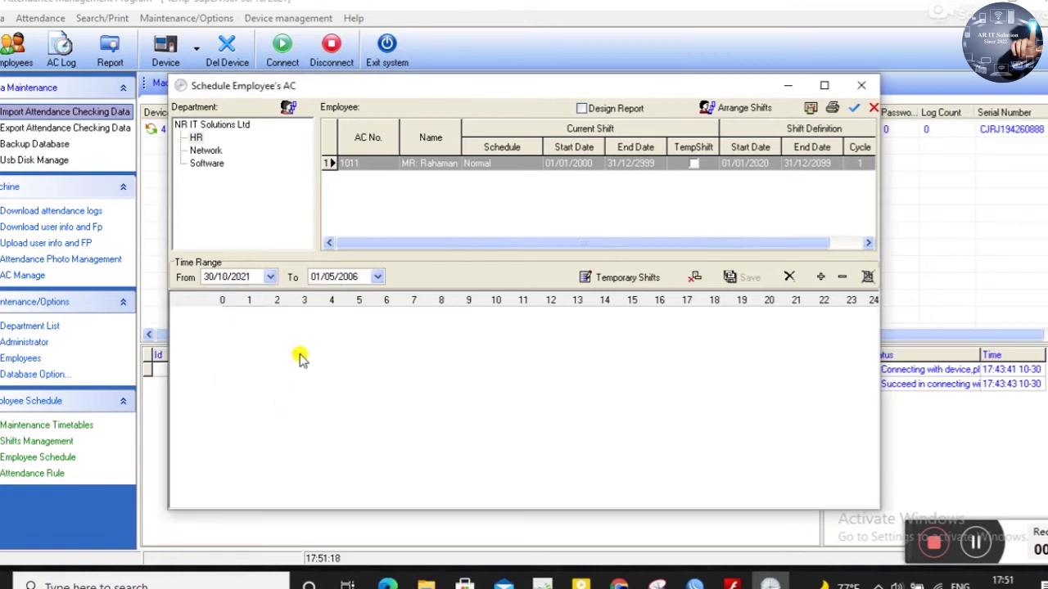
click(378, 278)
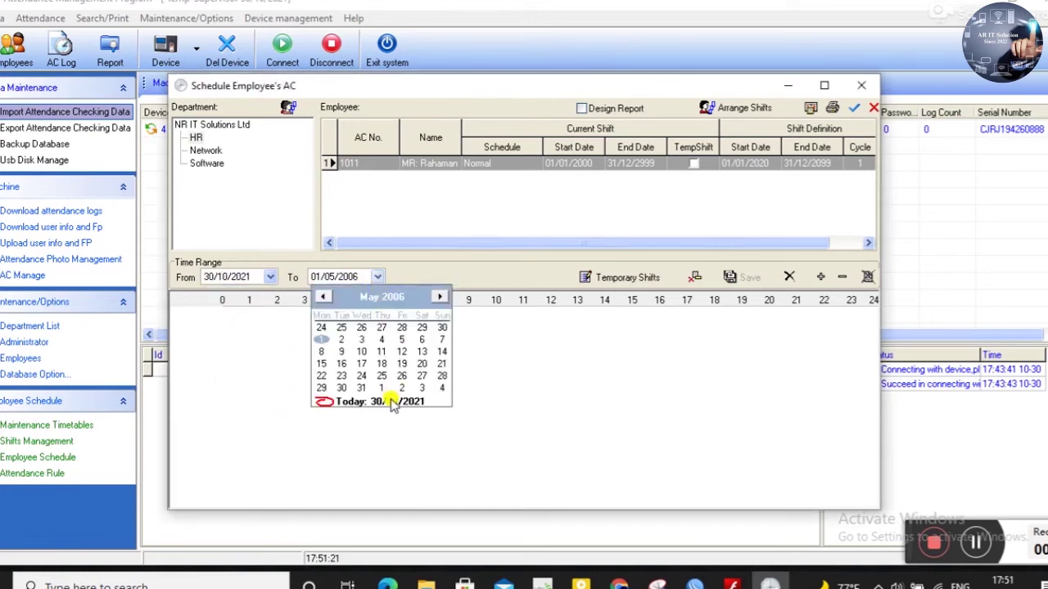
click(390, 401)
- Change the end date's year to 2025 and show all NR IT Solutions Ltd employees
click(379, 280)
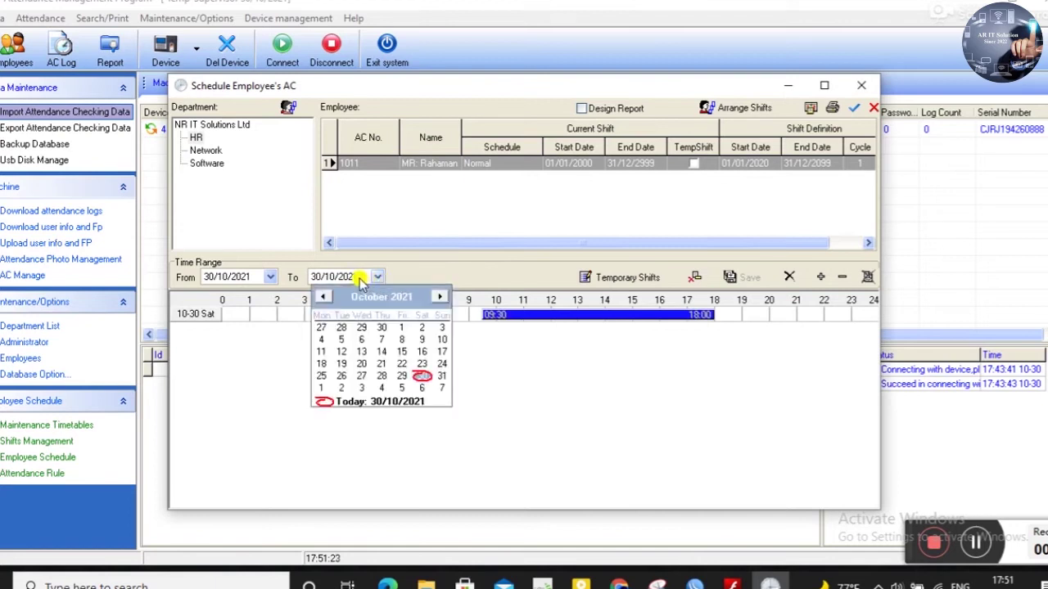
click(360, 278)
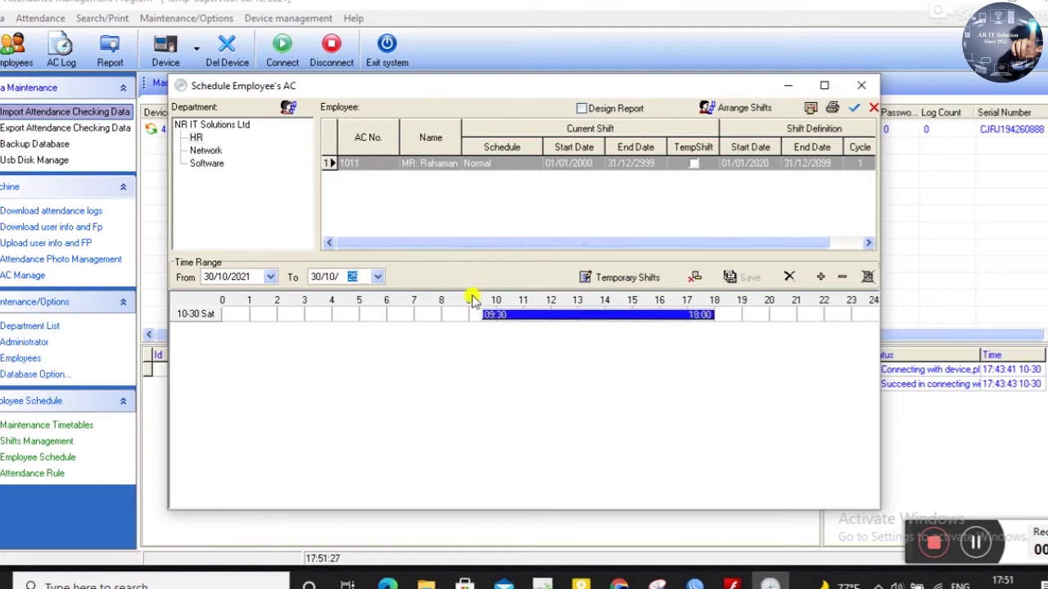
text(2025)
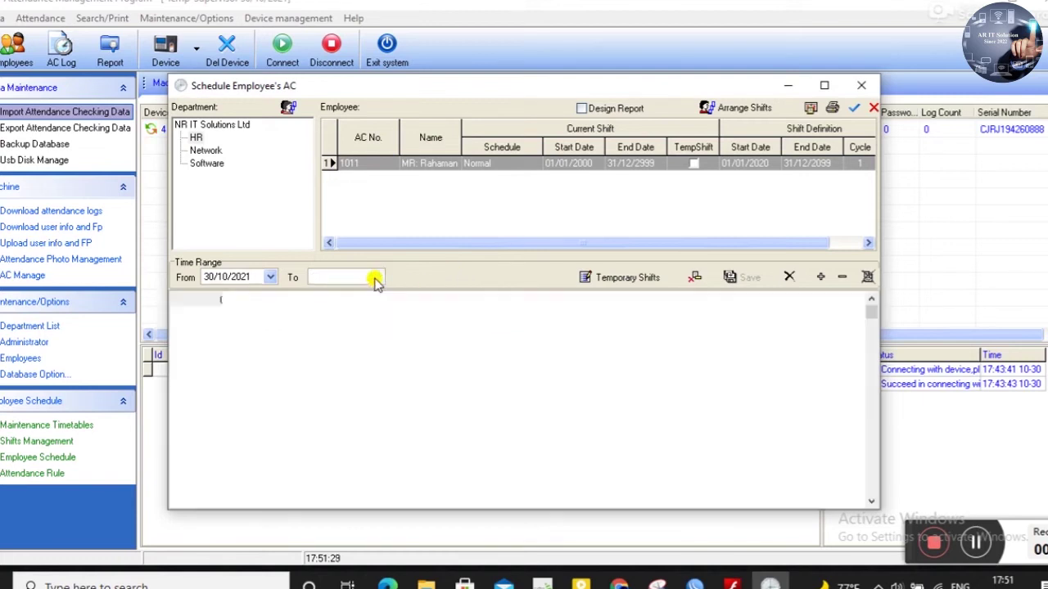
click(377, 278)
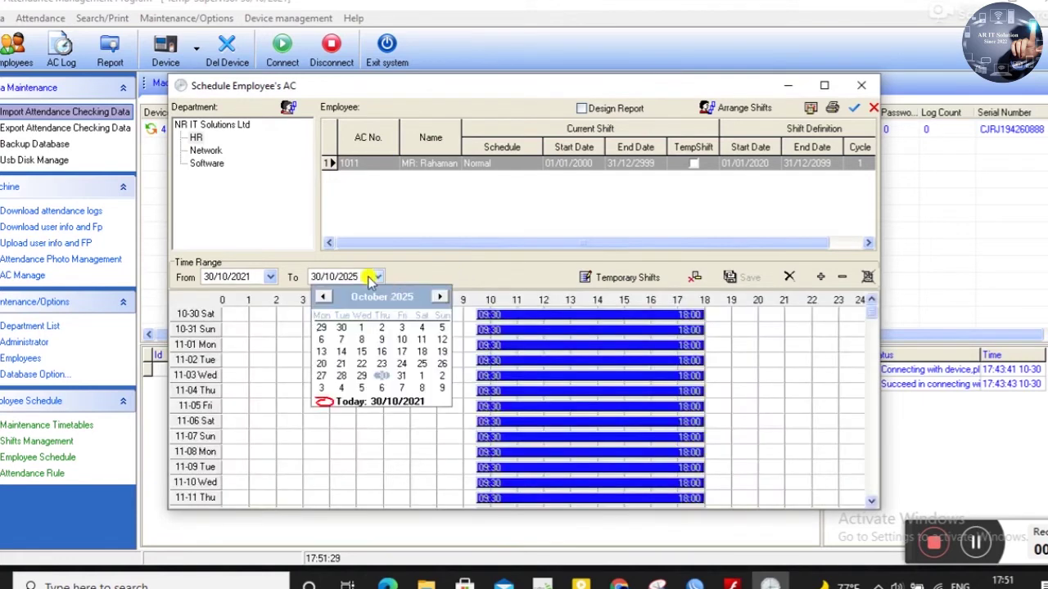
click(457, 268)
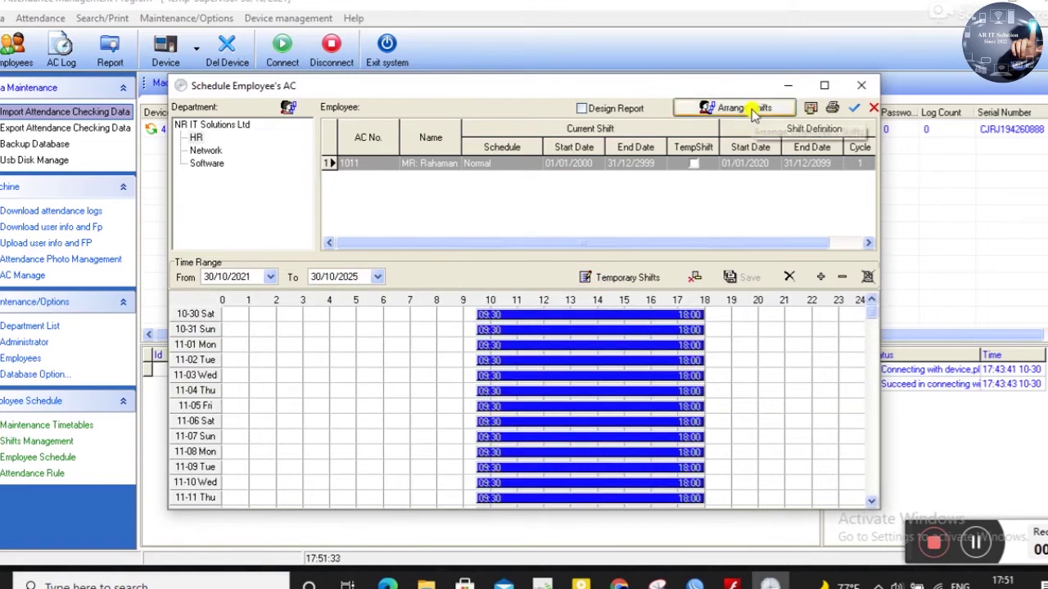
click(205, 151)
click(210, 126)
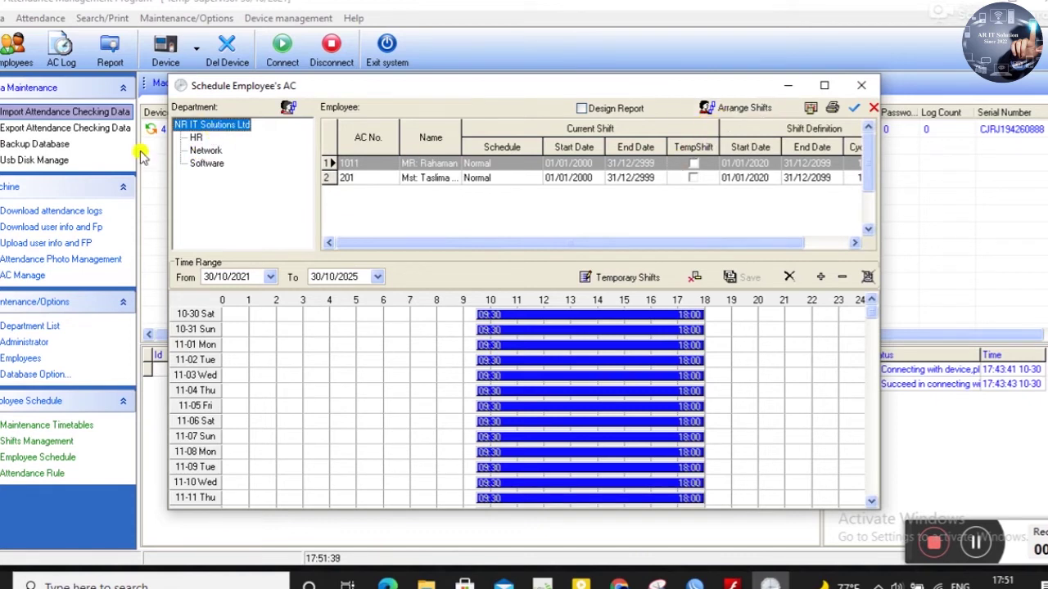
- Replace the first employee's old Normal entry with Normal from 30/10/2021 to 30/10/2025
click(733, 108)
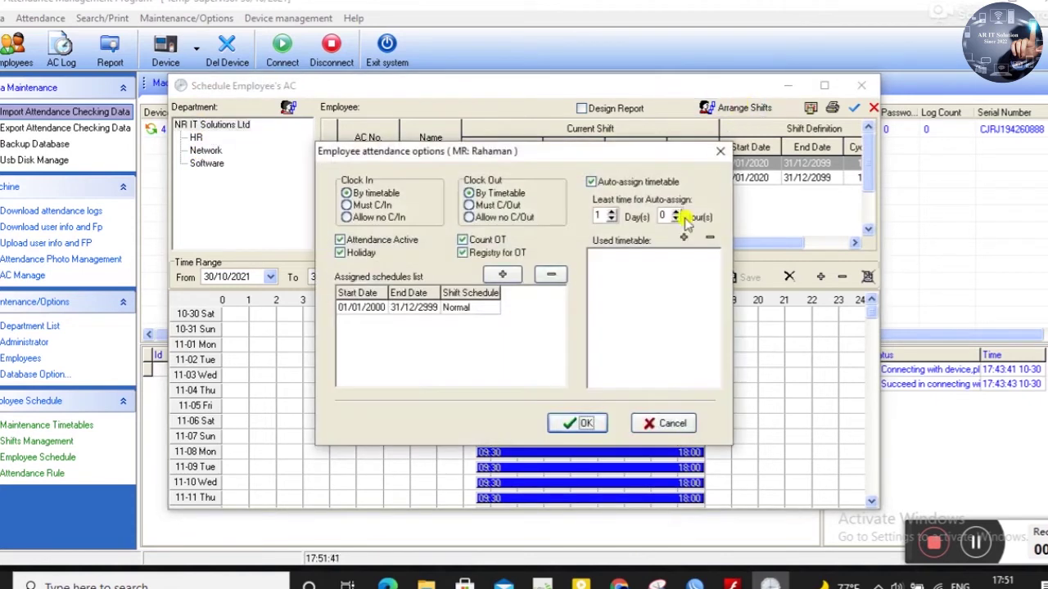
click(433, 310)
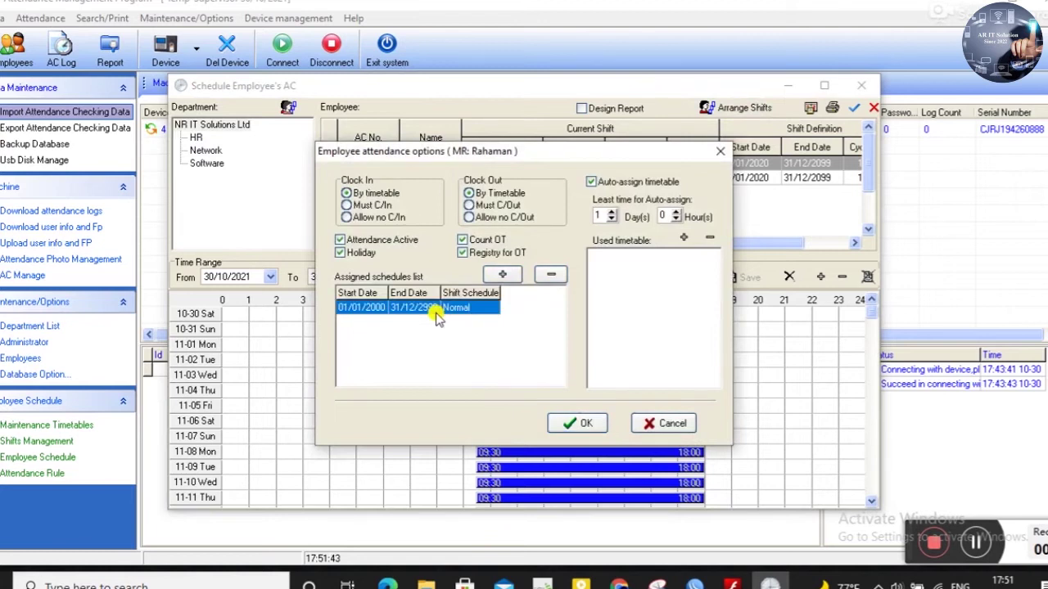
click(551, 277)
click(502, 276)
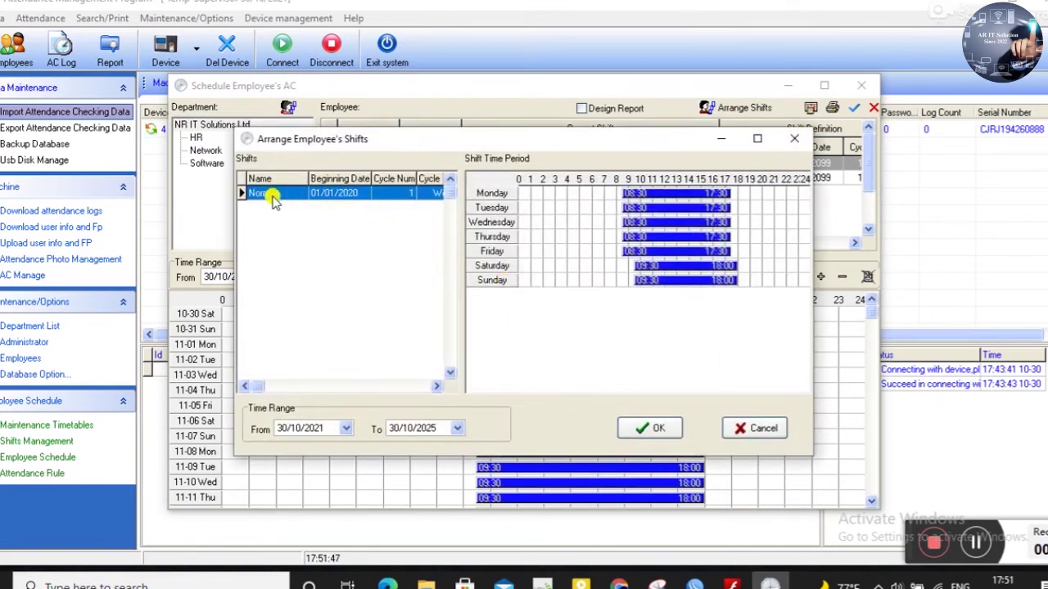
click(664, 436)
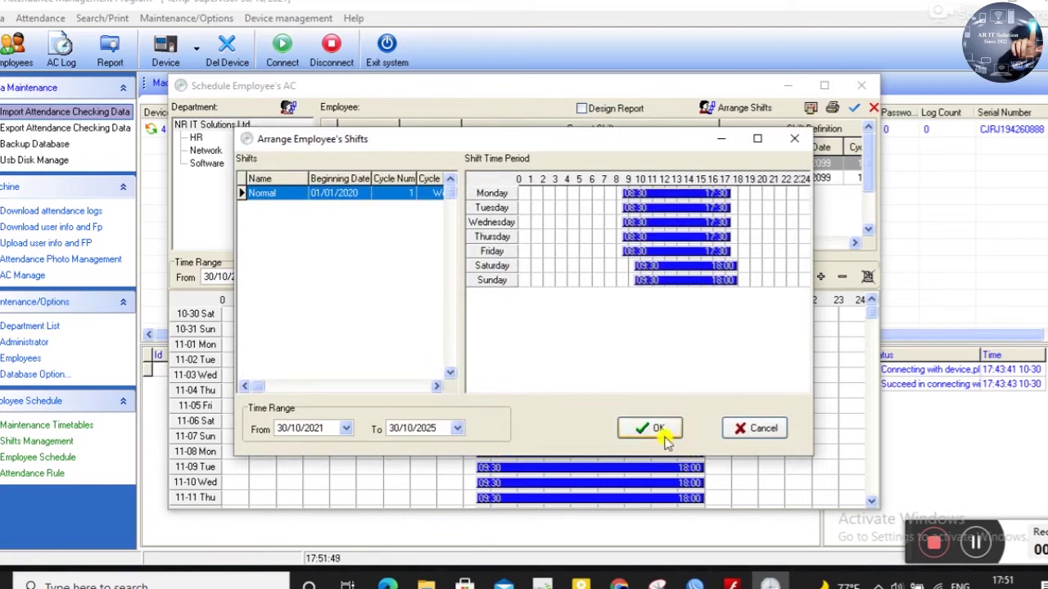
click(660, 434)
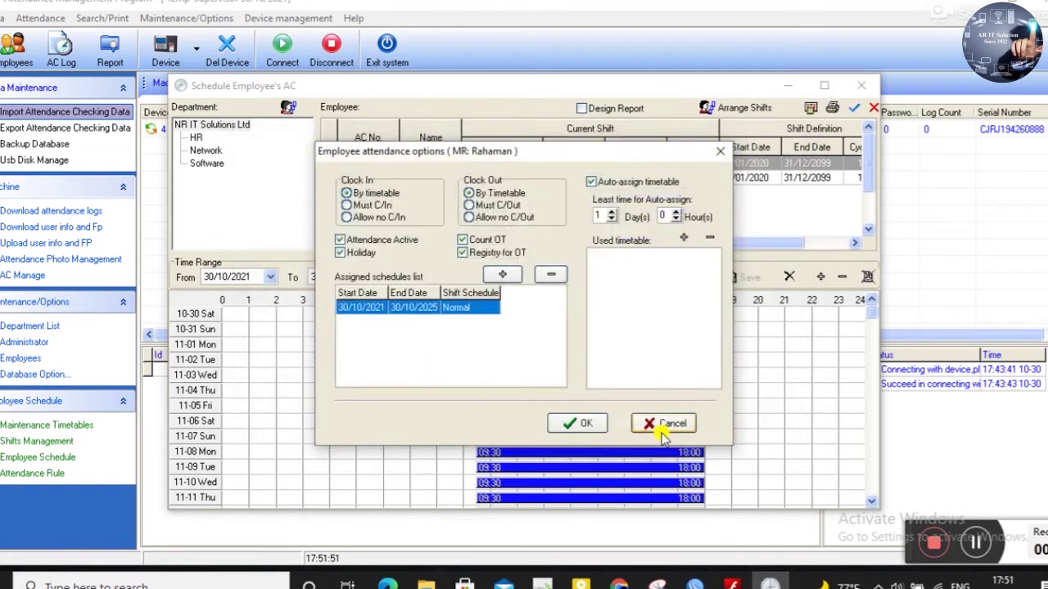
click(585, 422)
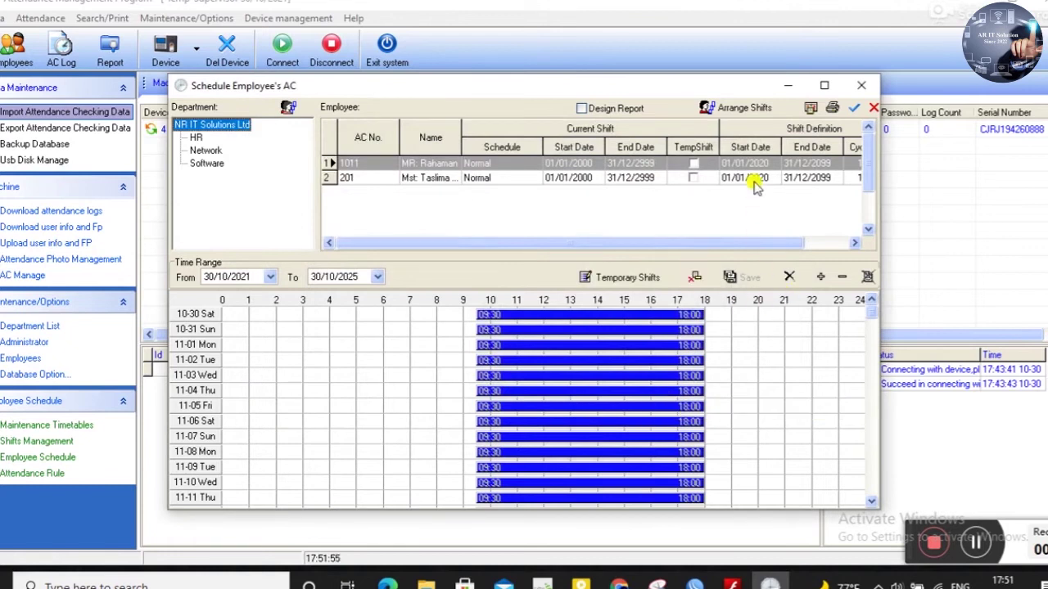
- Select the second employee as well and apply temporary shifts
click(854, 107)
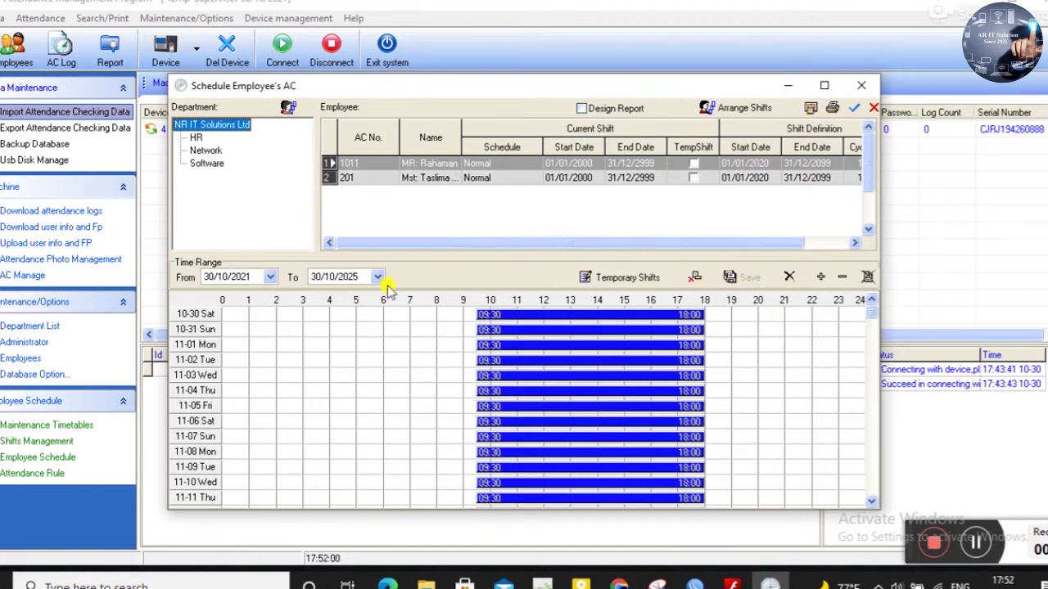
click(636, 279)
click(583, 348)
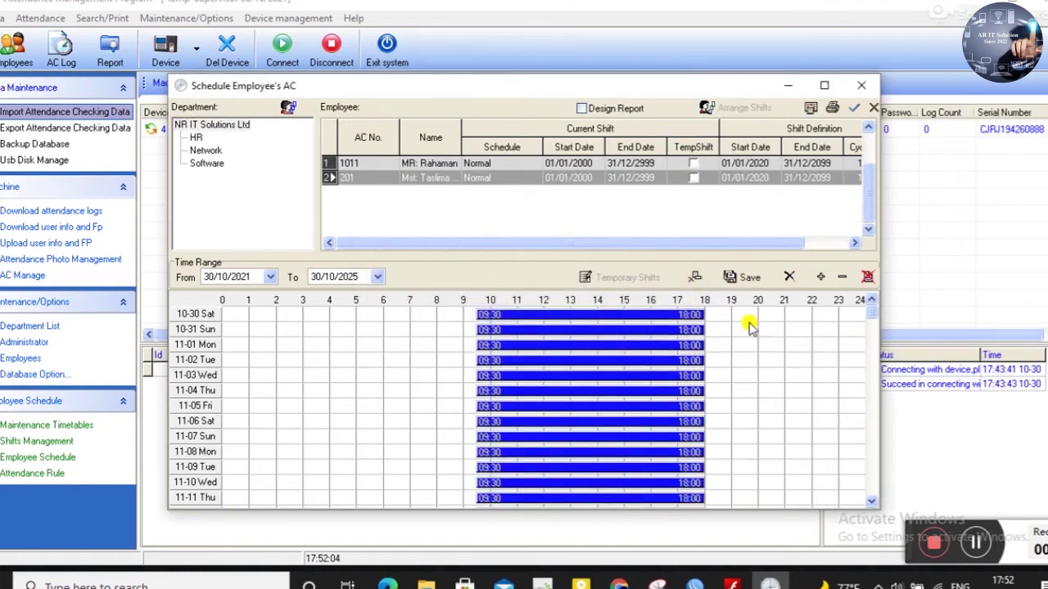
click(748, 279)
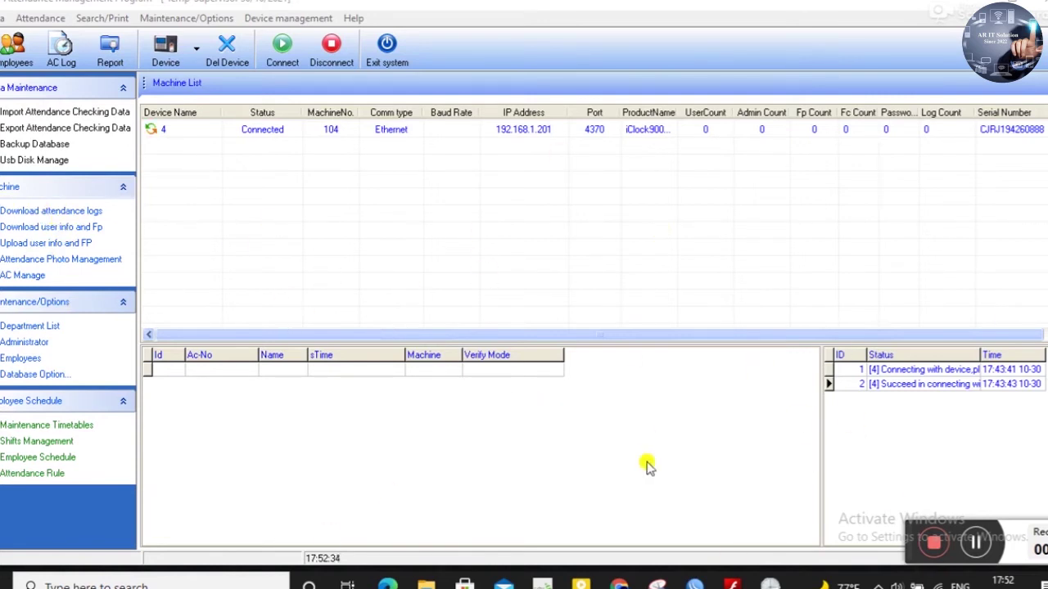
mouse_move(774, 586)
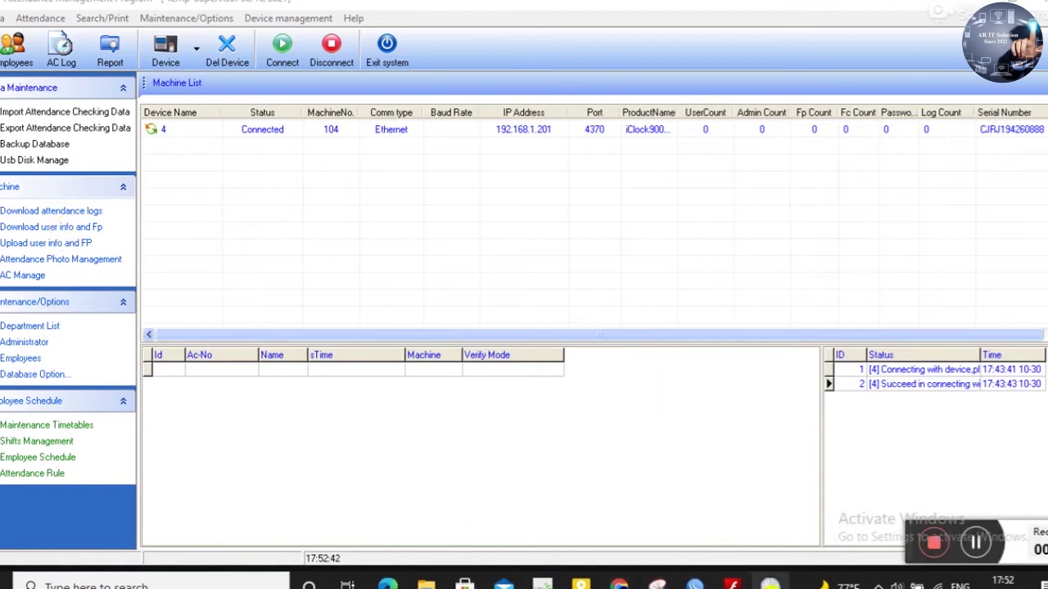
click(30, 214)
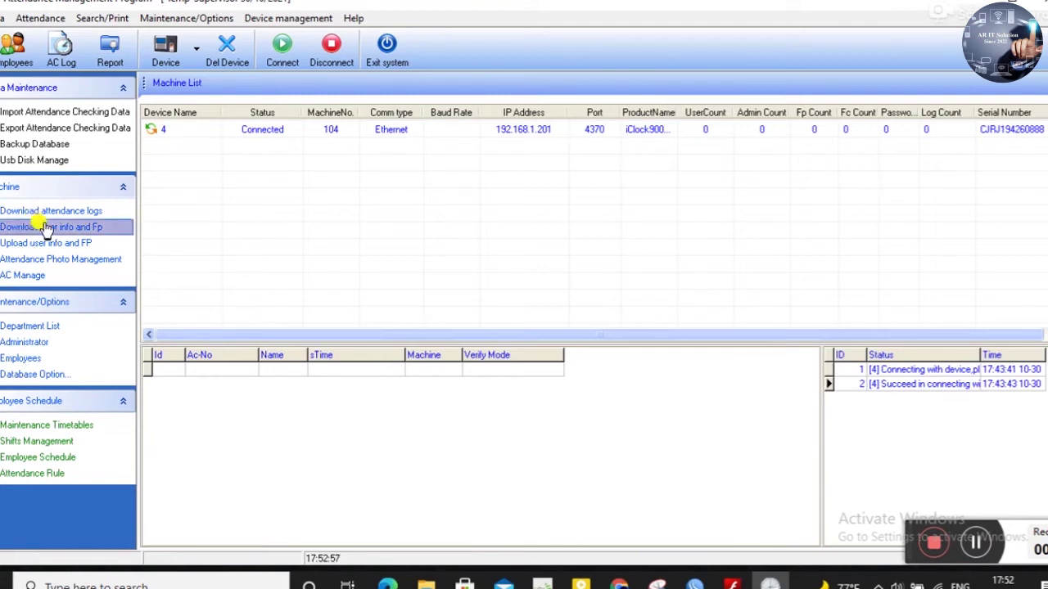
click(45, 229)
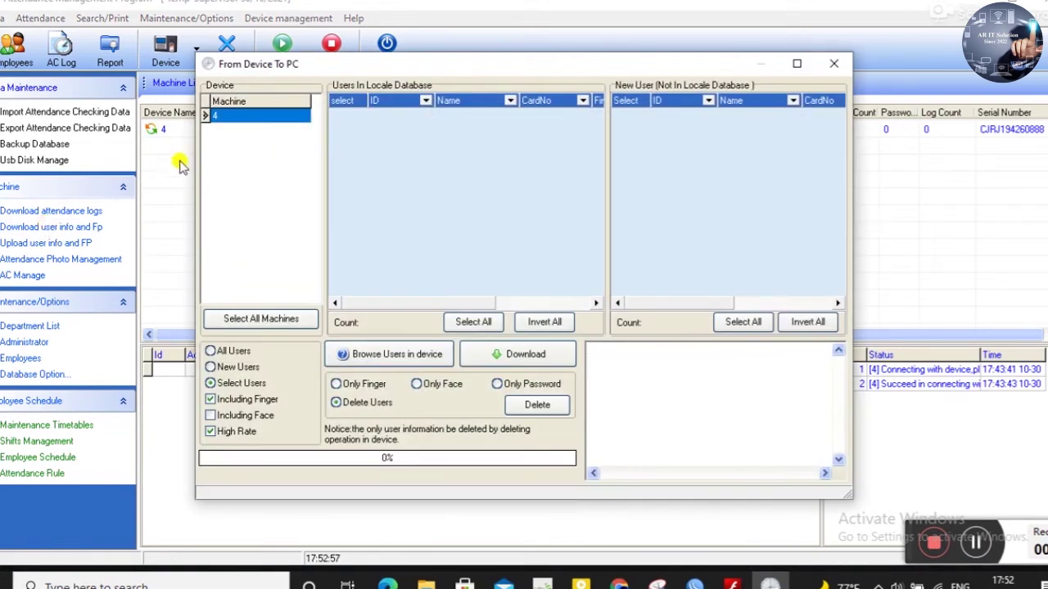
click(235, 351)
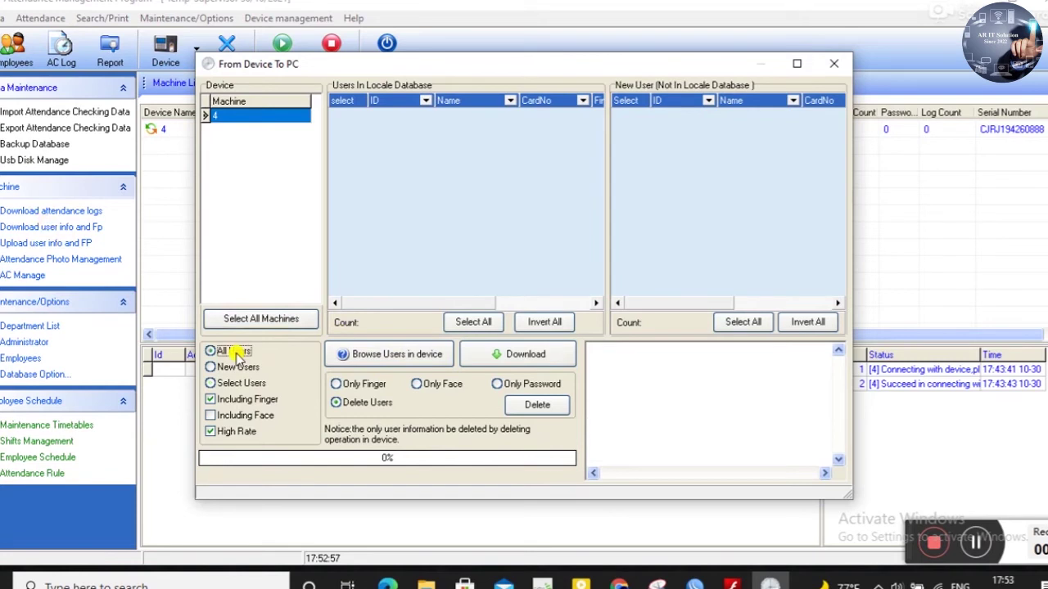
click(518, 357)
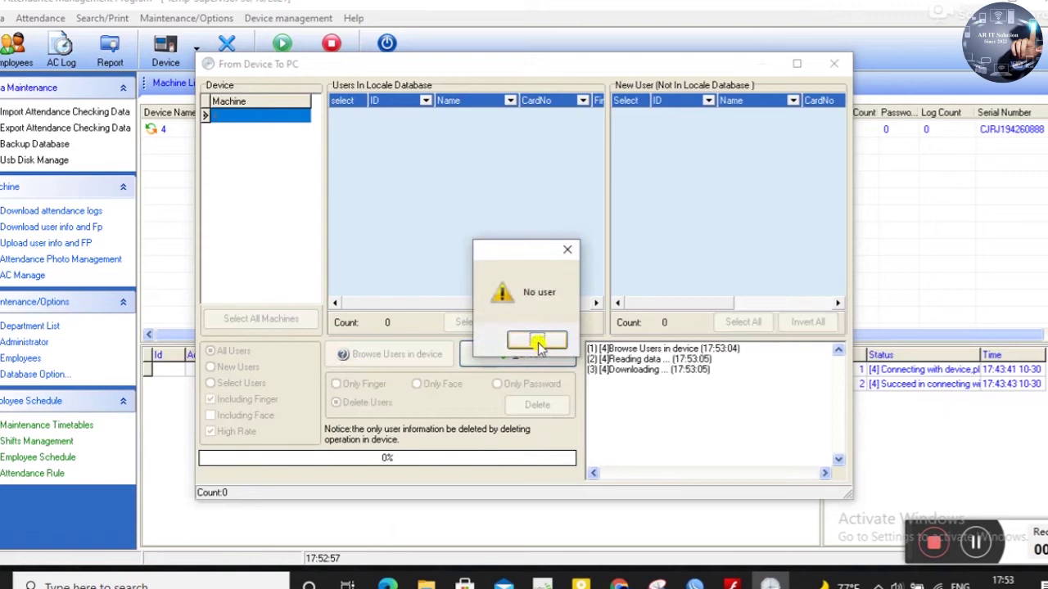
click(536, 342)
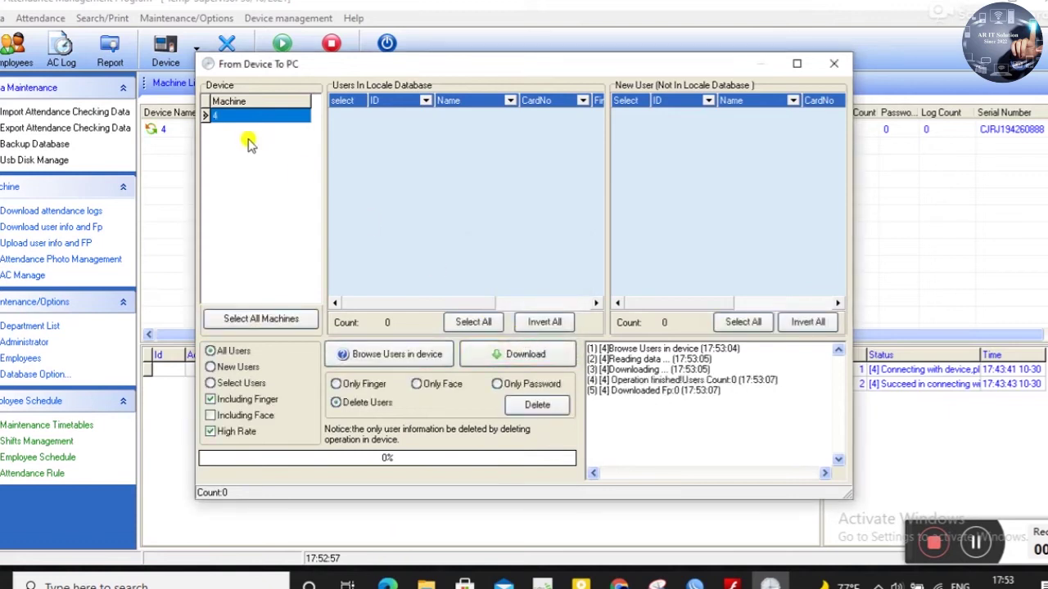
click(275, 318)
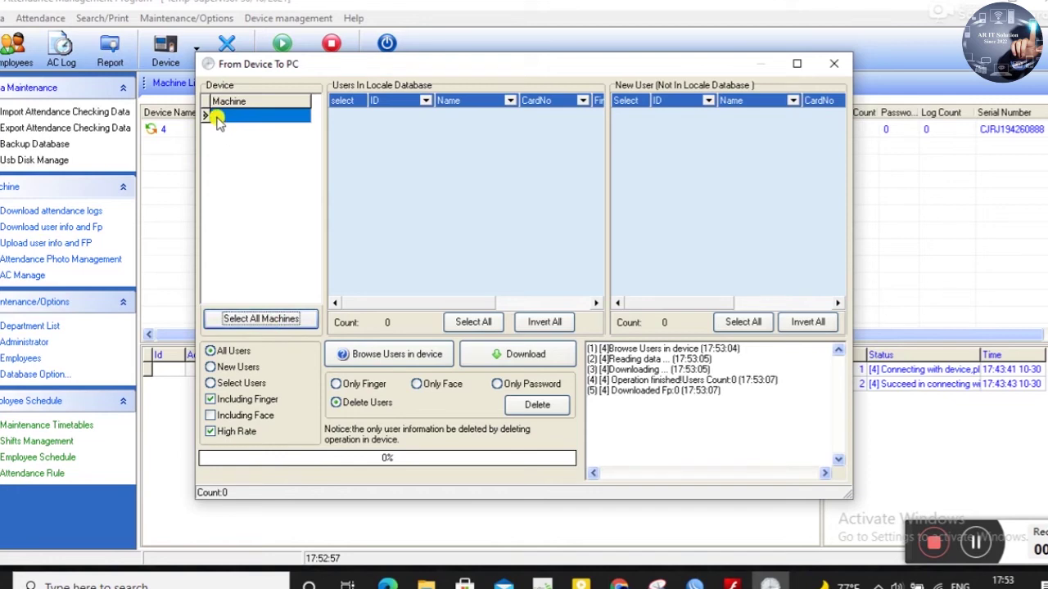
click(833, 63)
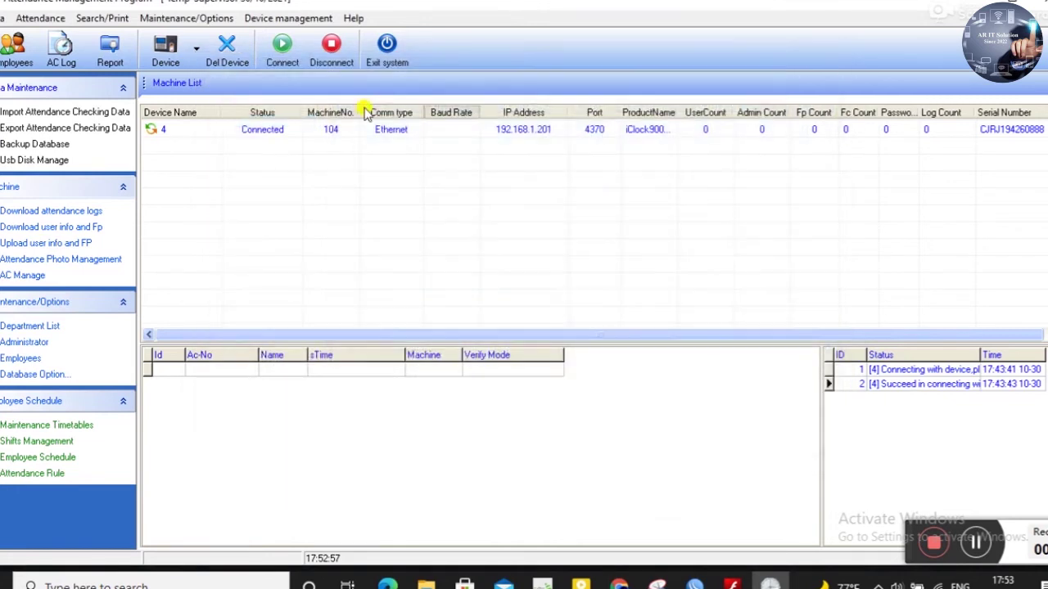
click(194, 53)
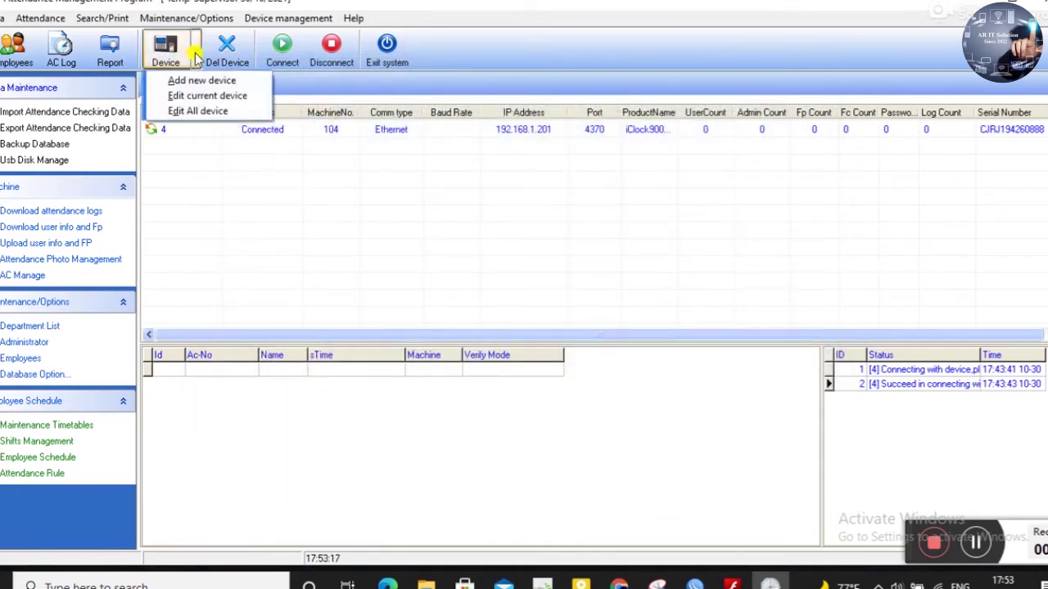
click(204, 95)
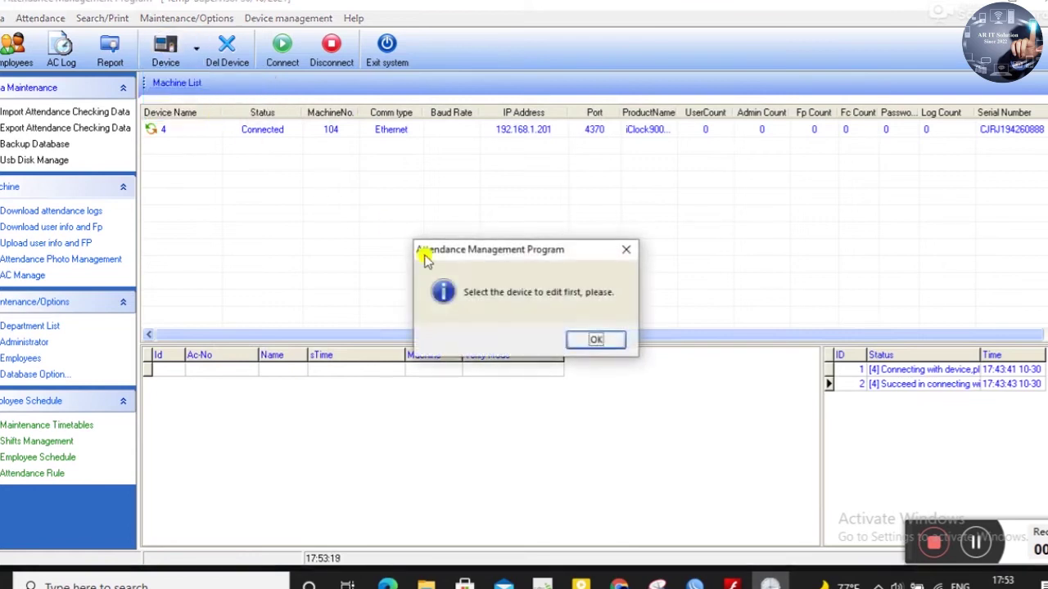
click(591, 340)
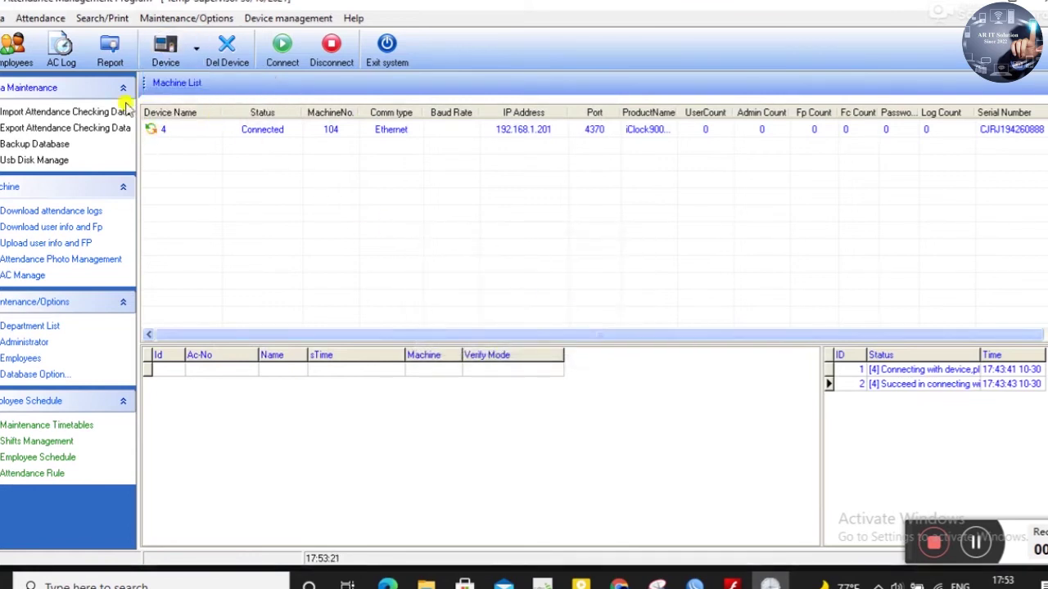
click(166, 49)
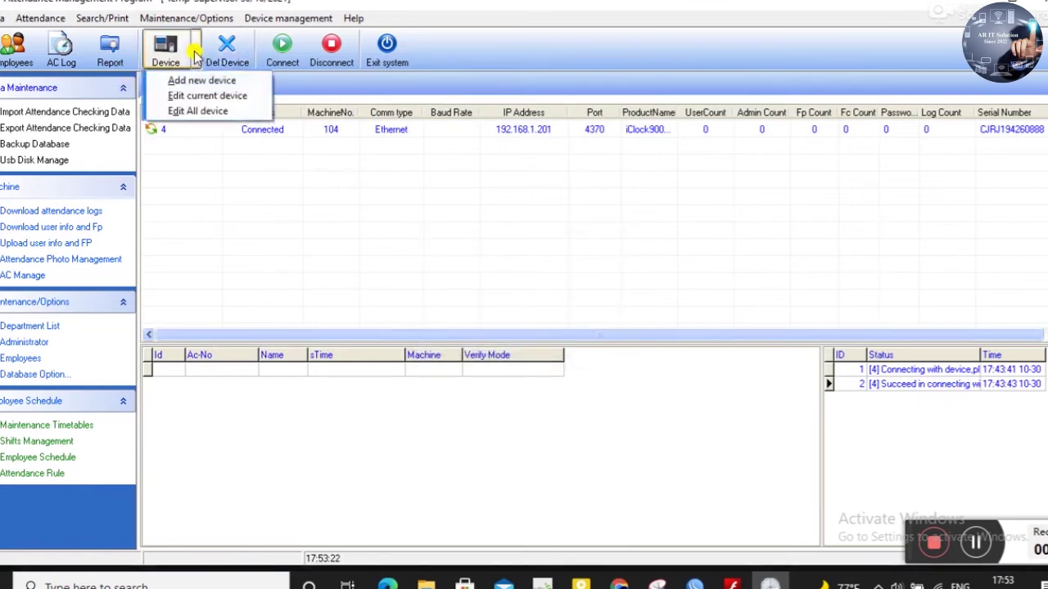
click(211, 96)
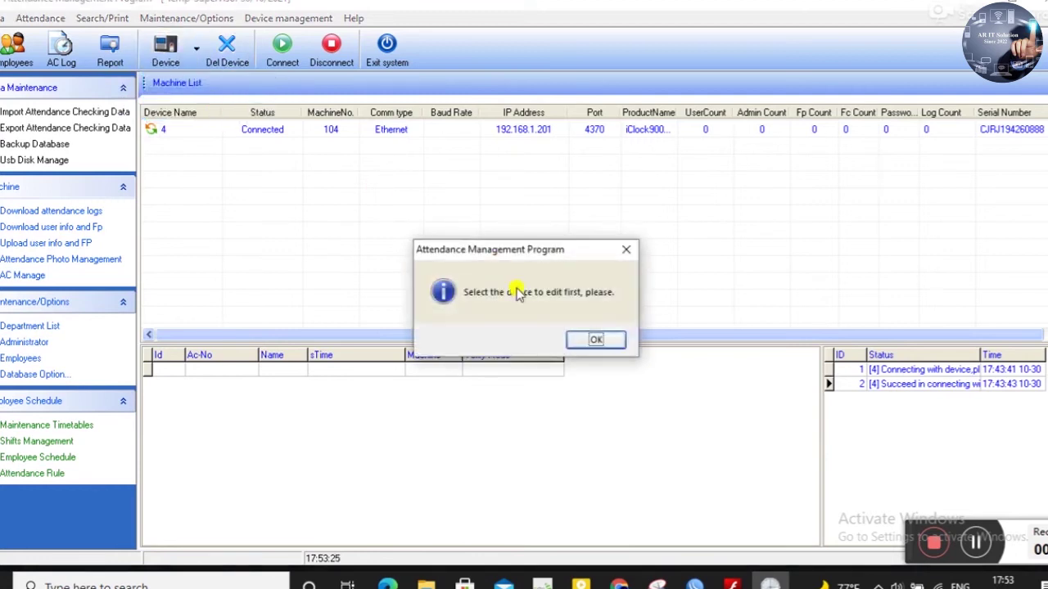
click(594, 342)
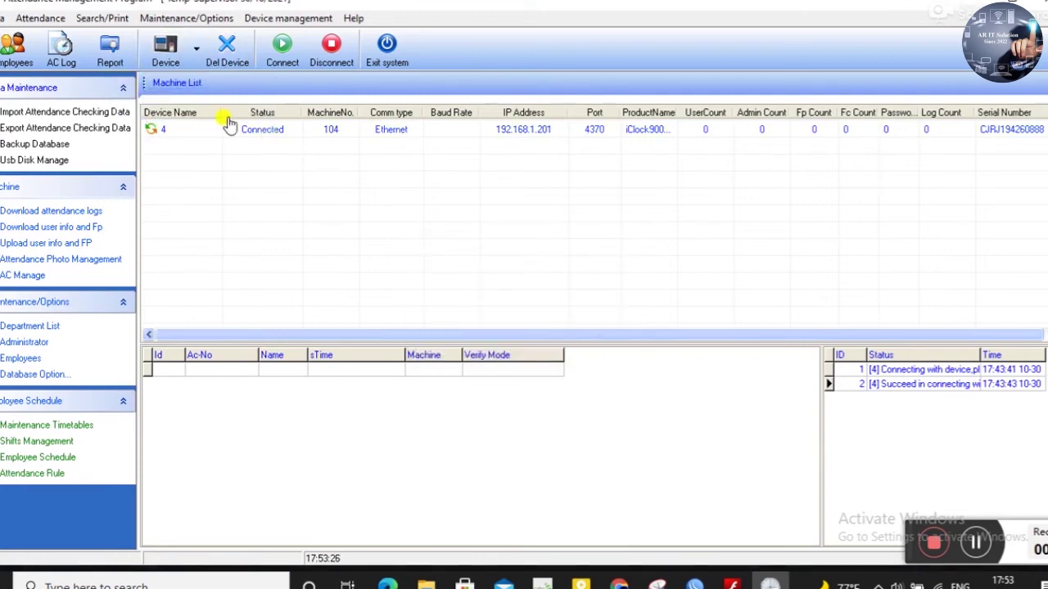
- Rename device 4 to 'NR IT Solution Ltd' via Edit All device and reconnect to it
click(196, 51)
click(203, 113)
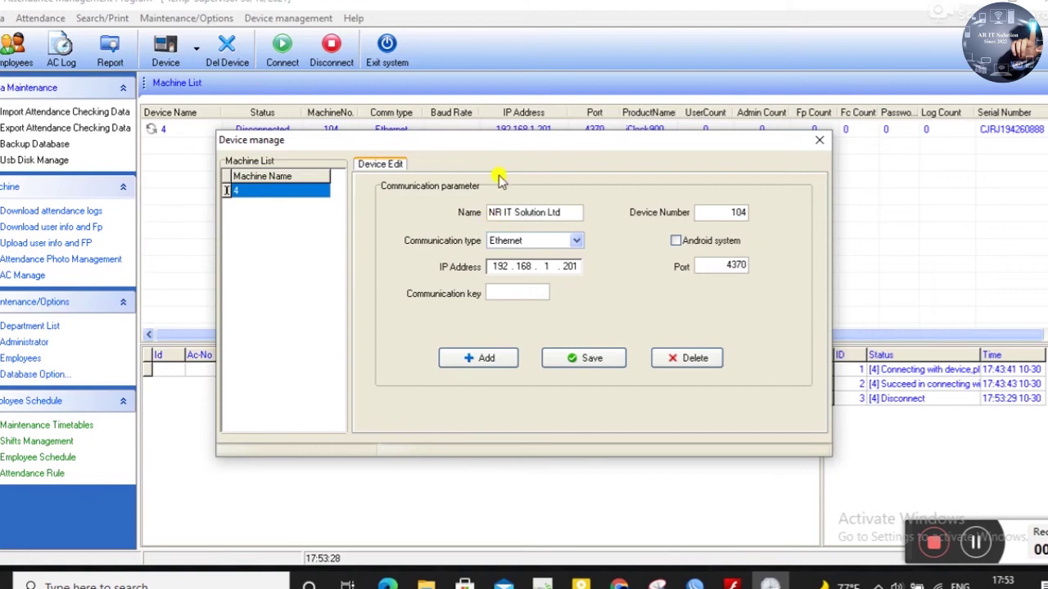
click(603, 357)
click(569, 337)
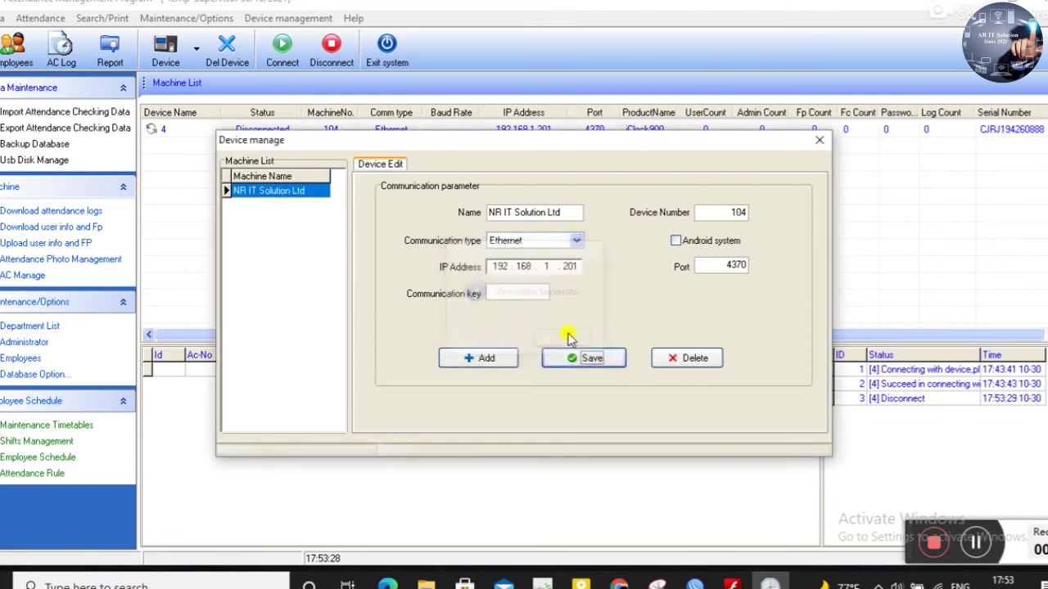
click(820, 140)
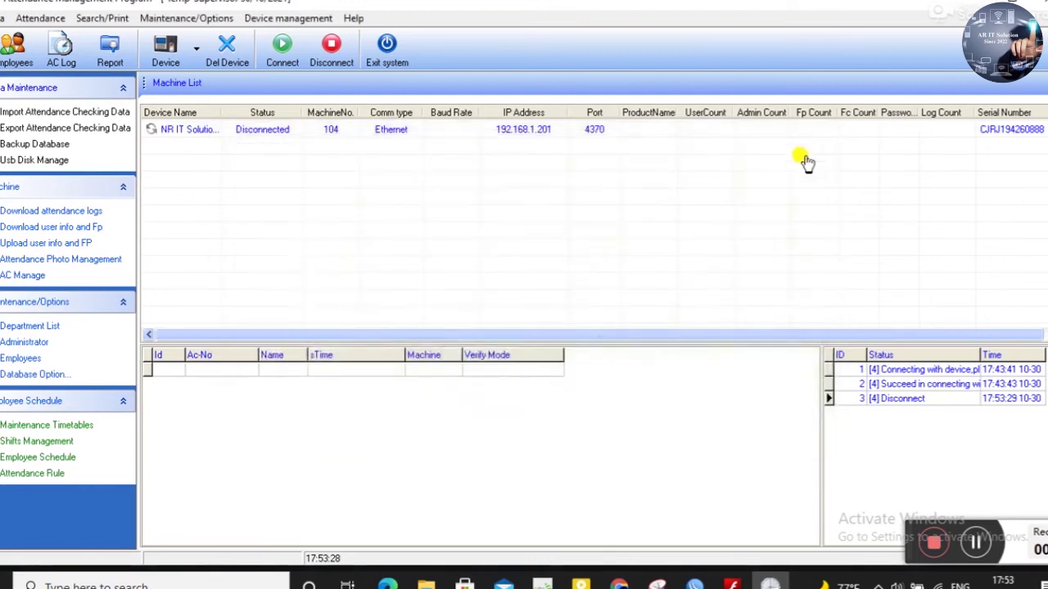
click(265, 135)
click(281, 46)
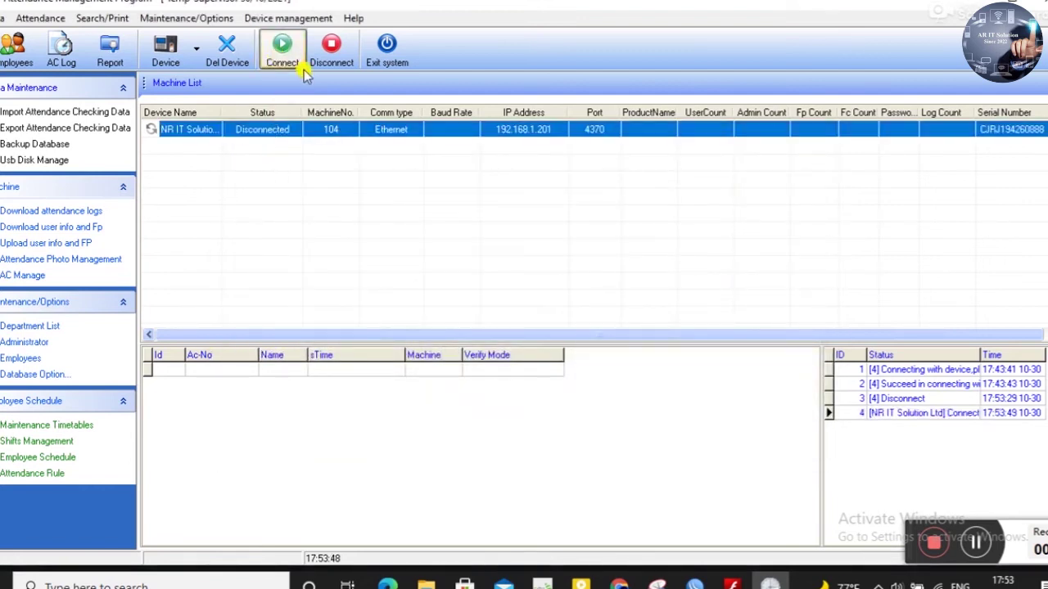
- Upload user info for all NR IT Solutions Ltd users to the device
click(64, 243)
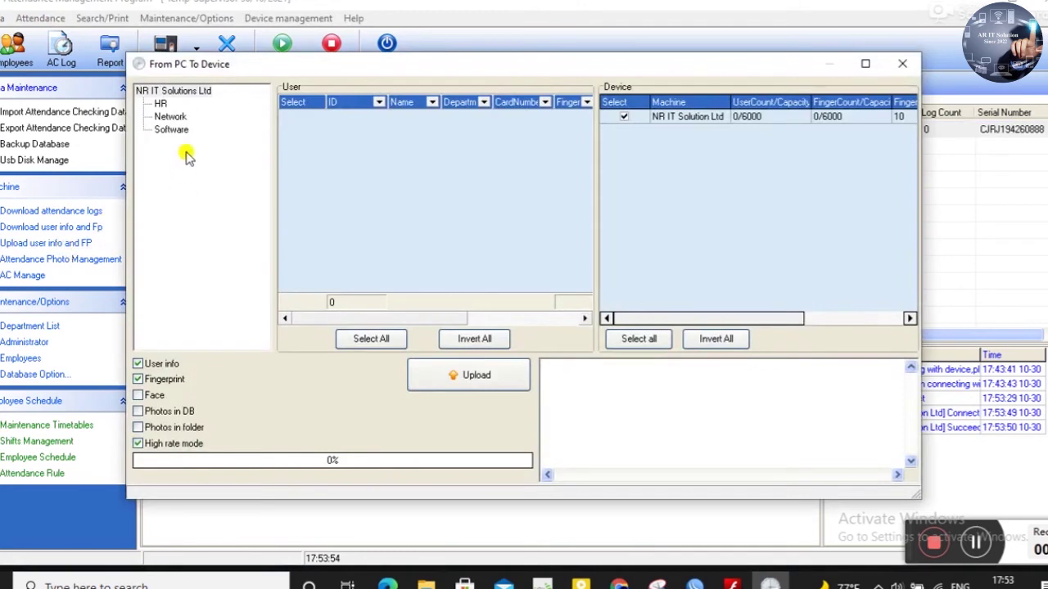
click(182, 92)
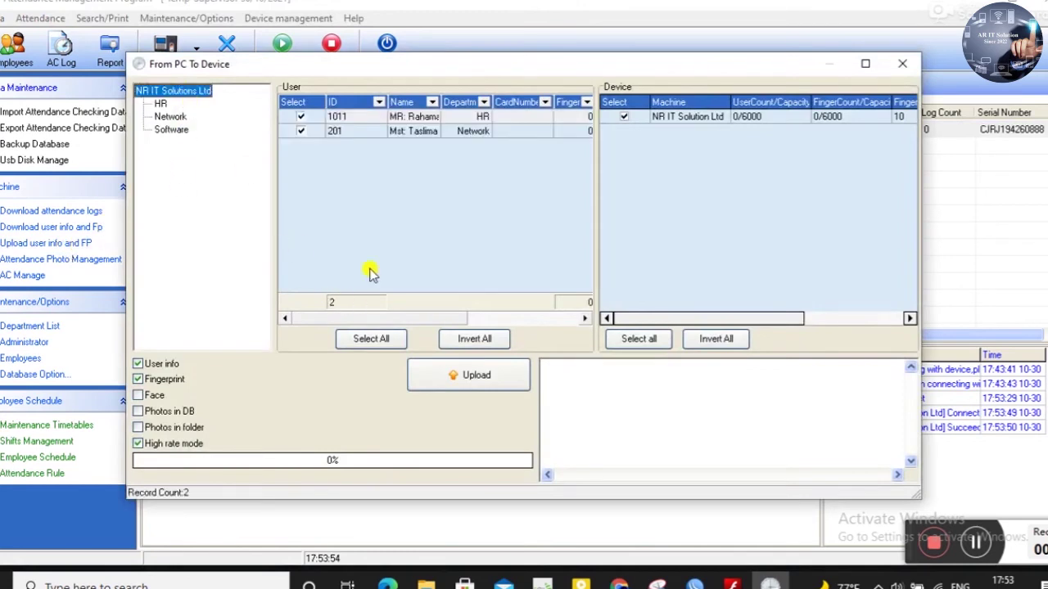
click(491, 386)
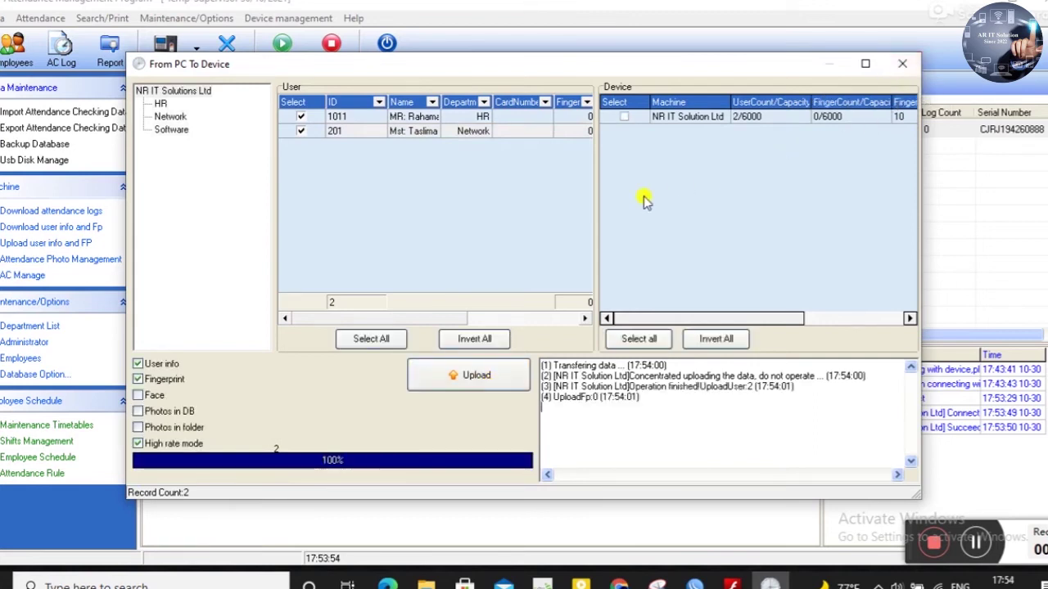
click(902, 63)
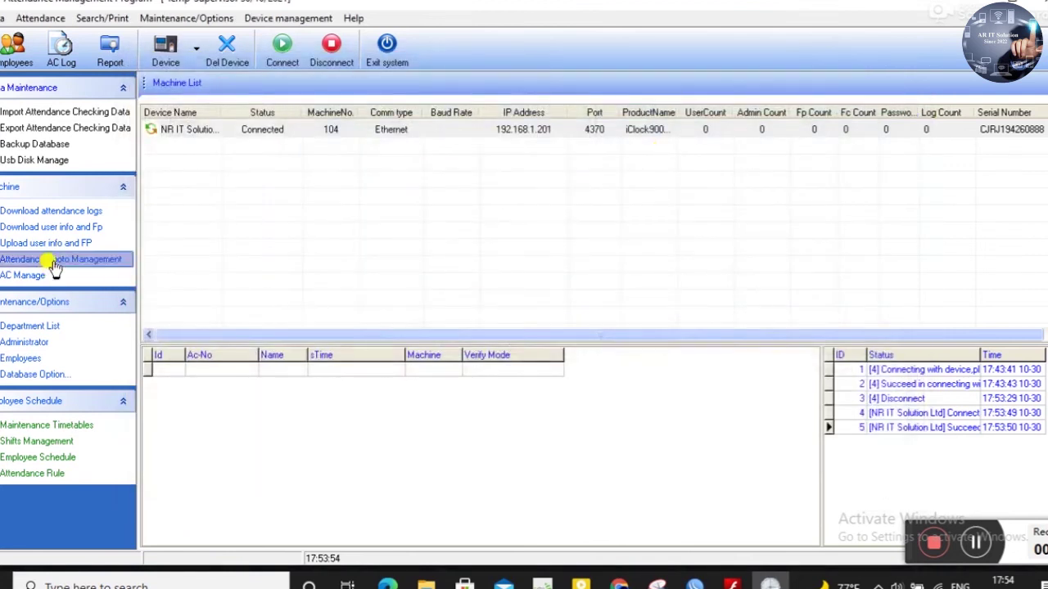
click(50, 210)
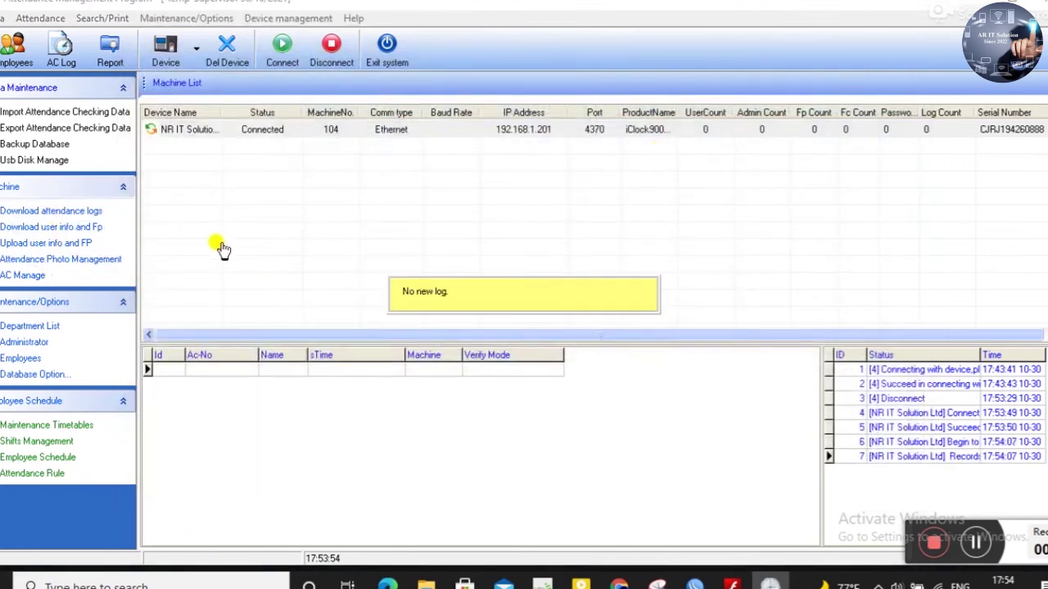
- Download the attendance logs, bringing in user 1011's 30/10/2021 18:20:54 IDCard punch
click(76, 215)
click(76, 215)
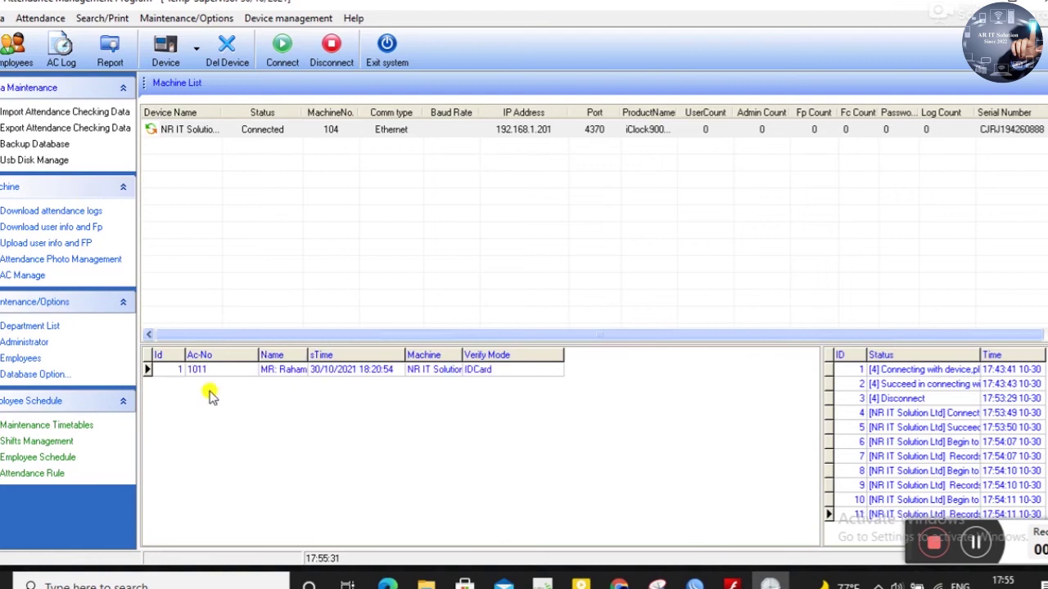
- Widen the log's Name column and autofit the Machine column to show full text
drag(305, 354, 349, 354)
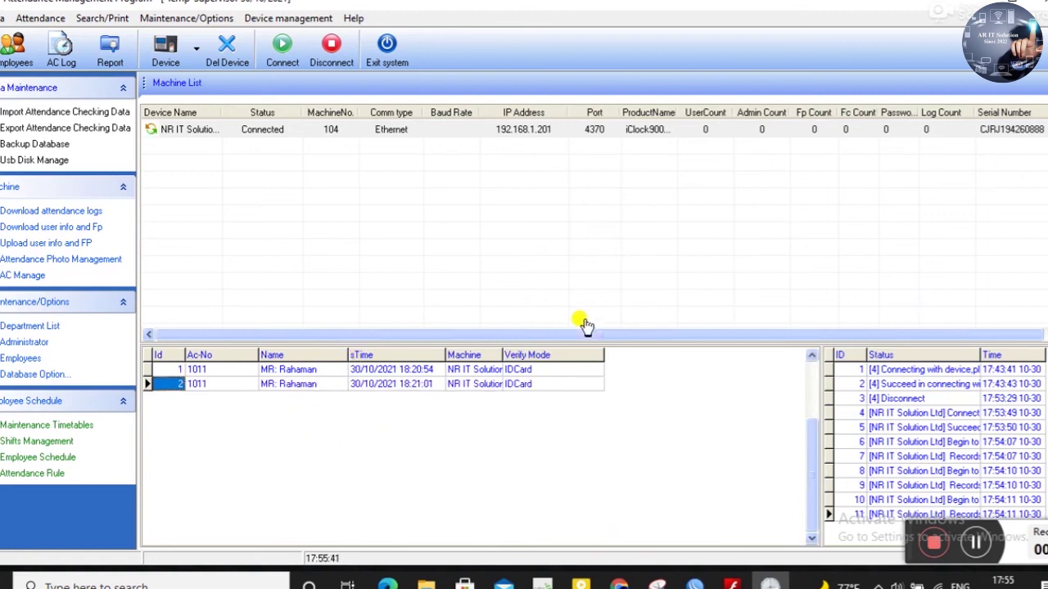
double_click(502, 349)
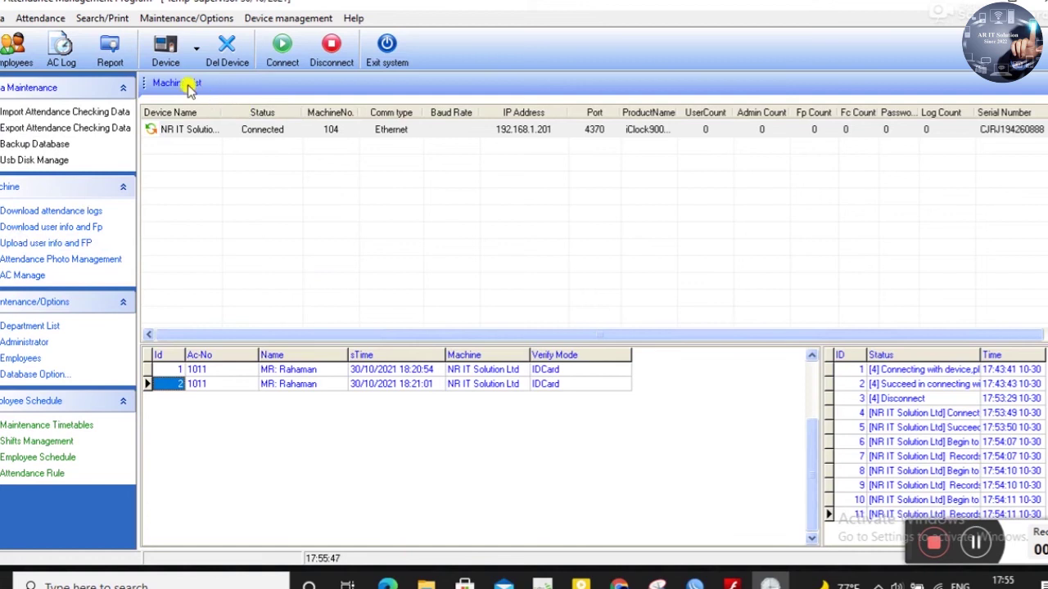
click(118, 62)
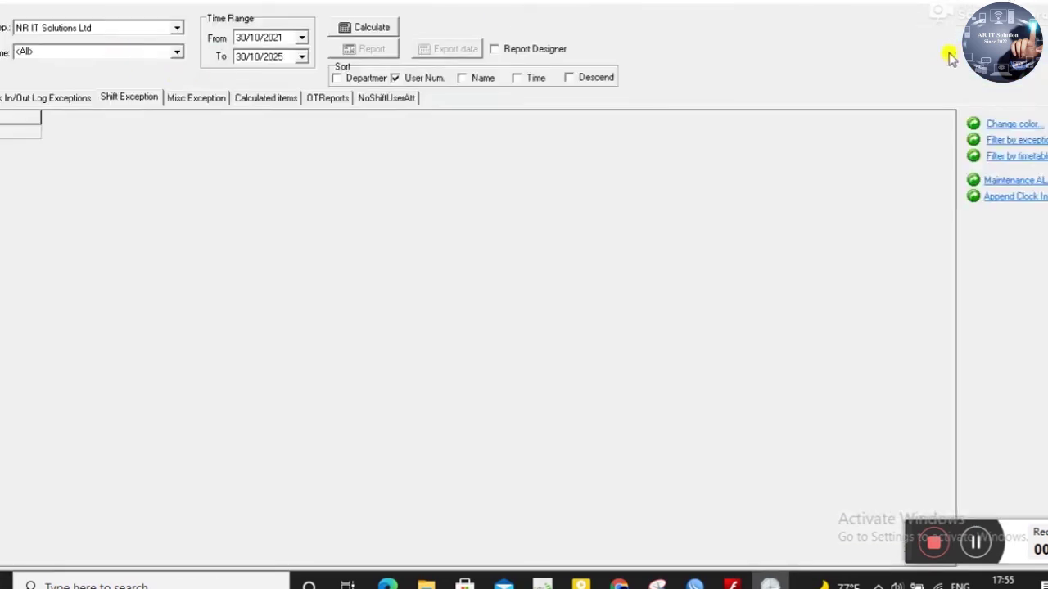
- Close the program, relaunch ZKTeco Attendance Management from the desktop, and dismiss the Connect Device hint
click(1042, 2)
click(1043, 2)
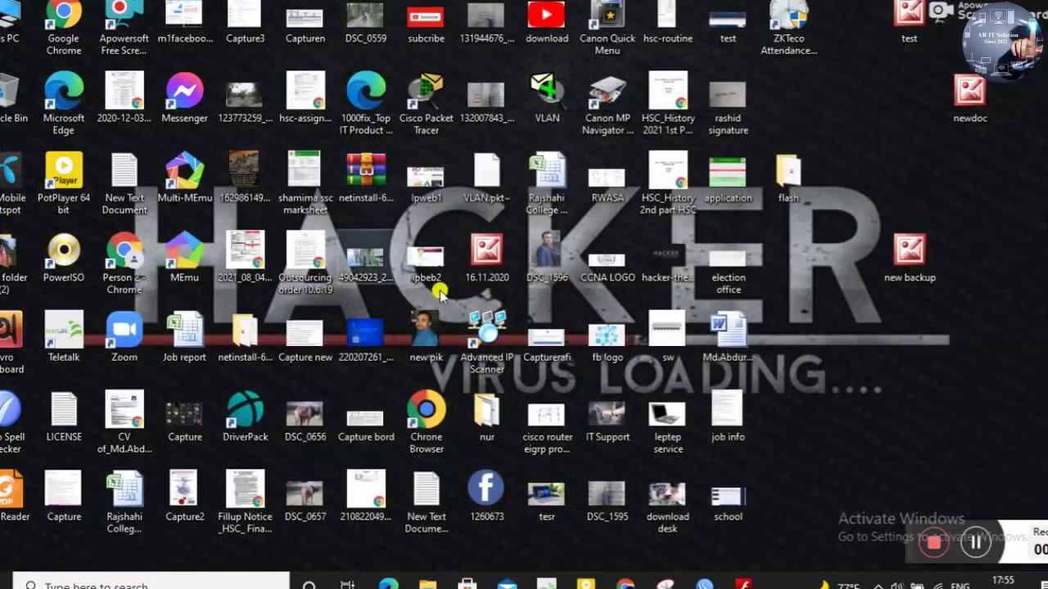
click(791, 32)
double_click(792, 33)
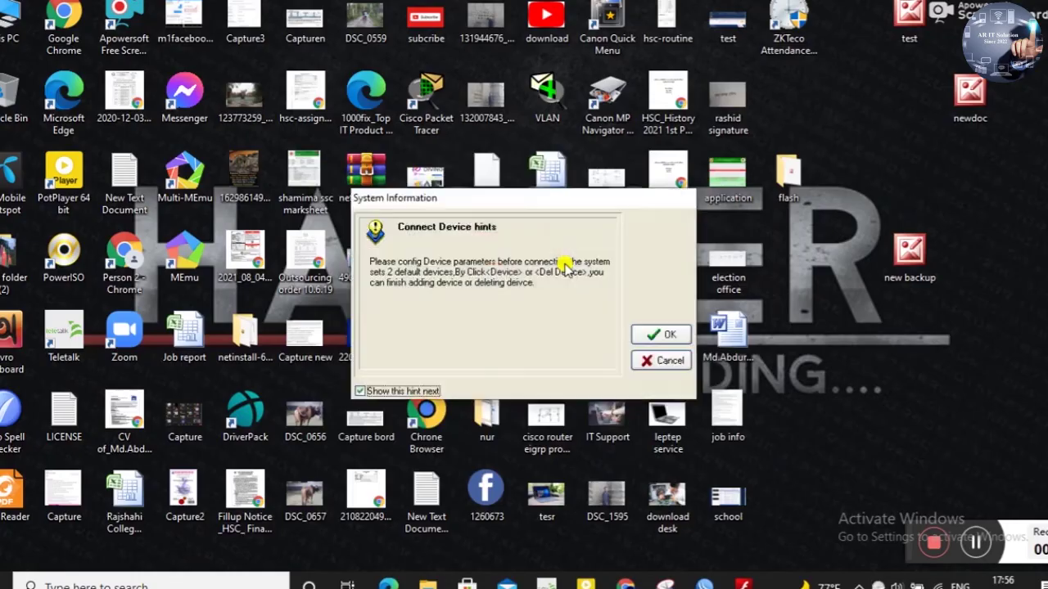
click(669, 335)
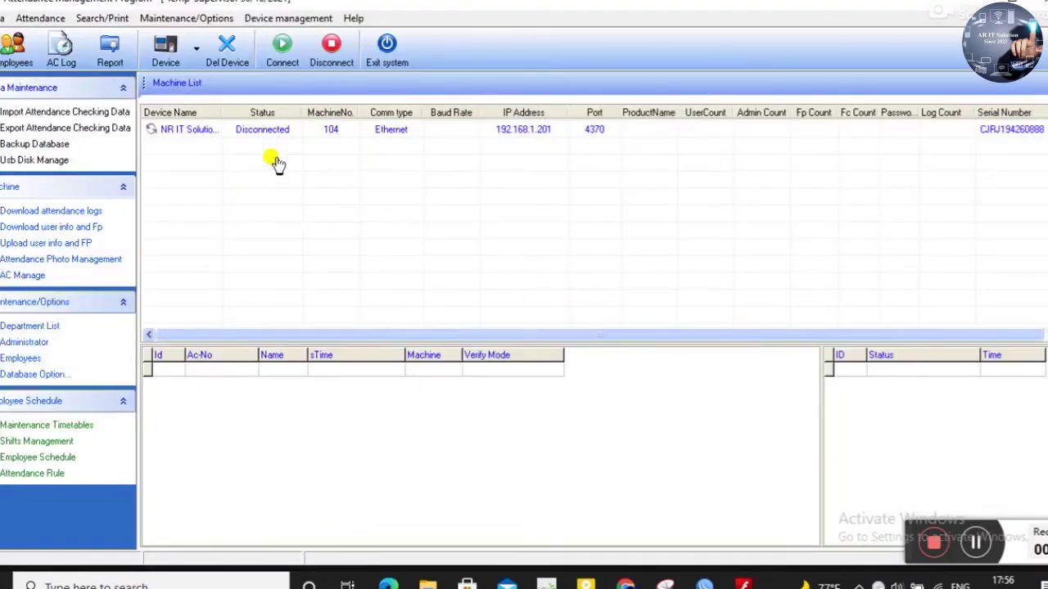
- Connect to NR IT Solution Ltd and download all users' info to the PC
click(253, 133)
click(278, 64)
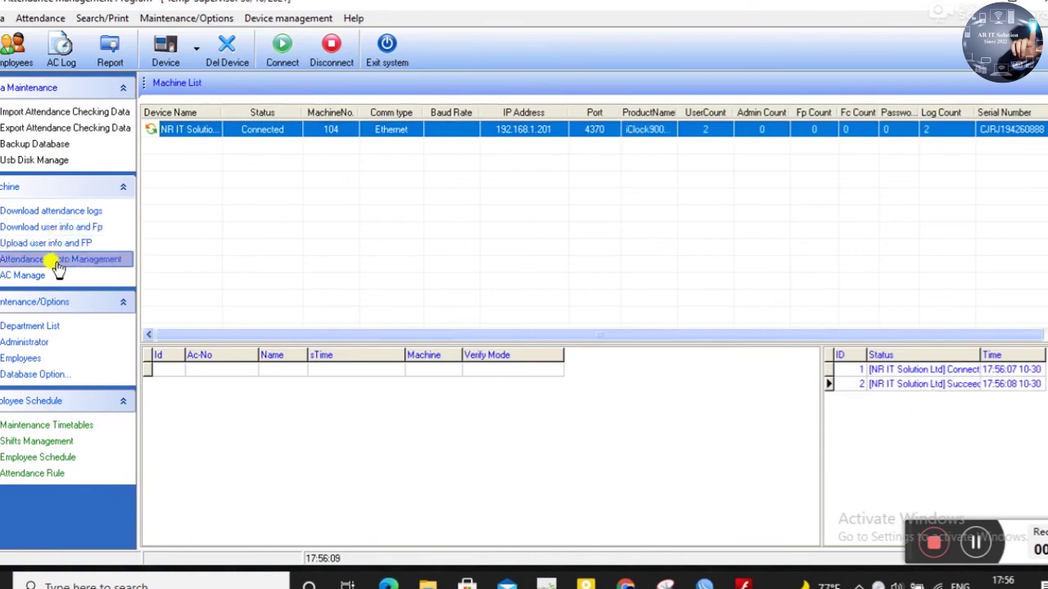
click(63, 229)
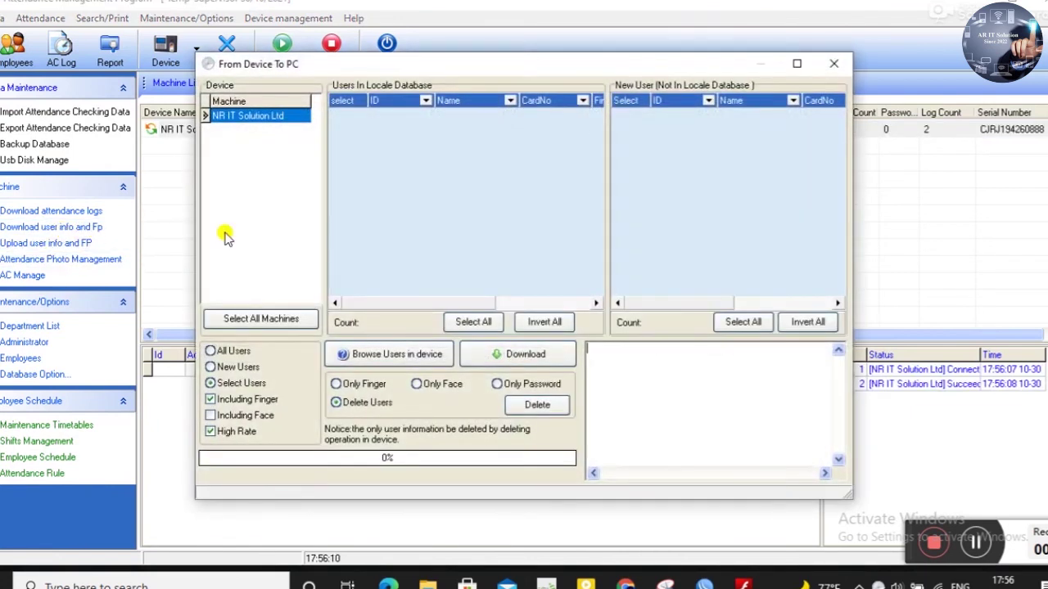
click(246, 352)
click(531, 359)
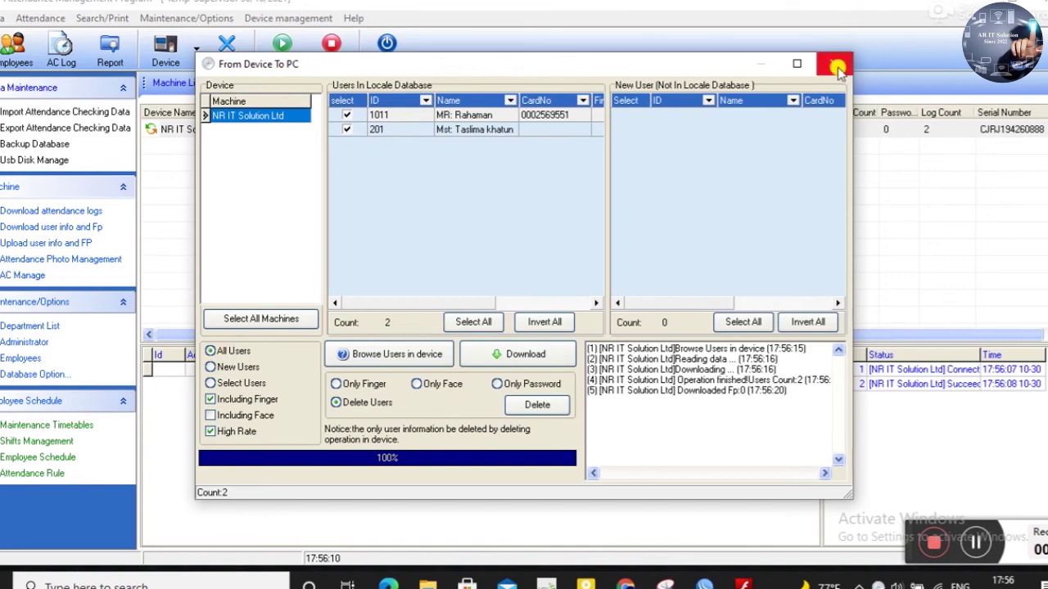
click(834, 63)
click(110, 49)
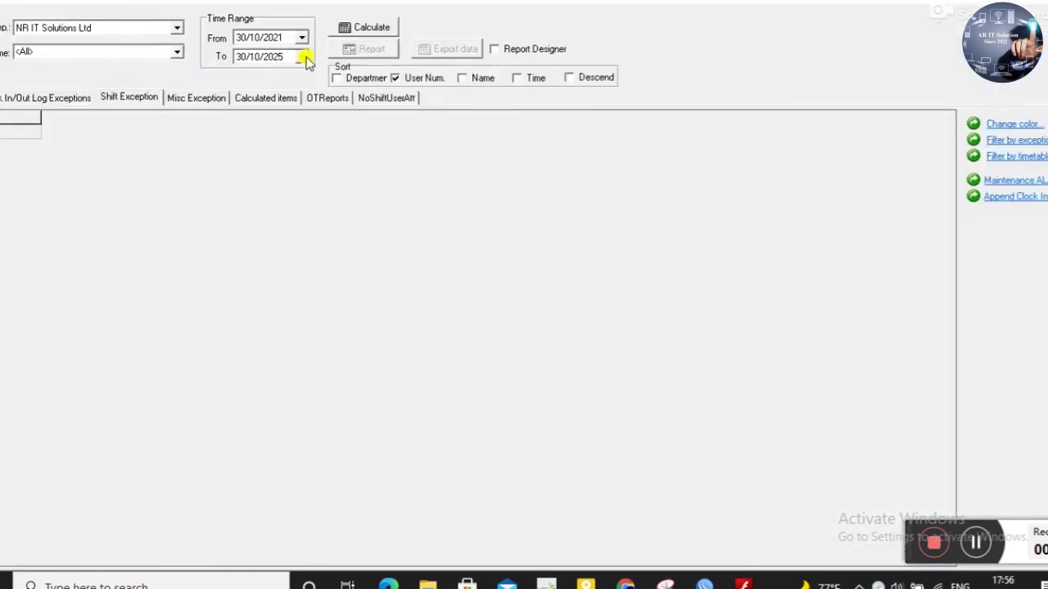
- Set the report end date to 30/10/2021 and calculate the shift exceptions
click(382, 32)
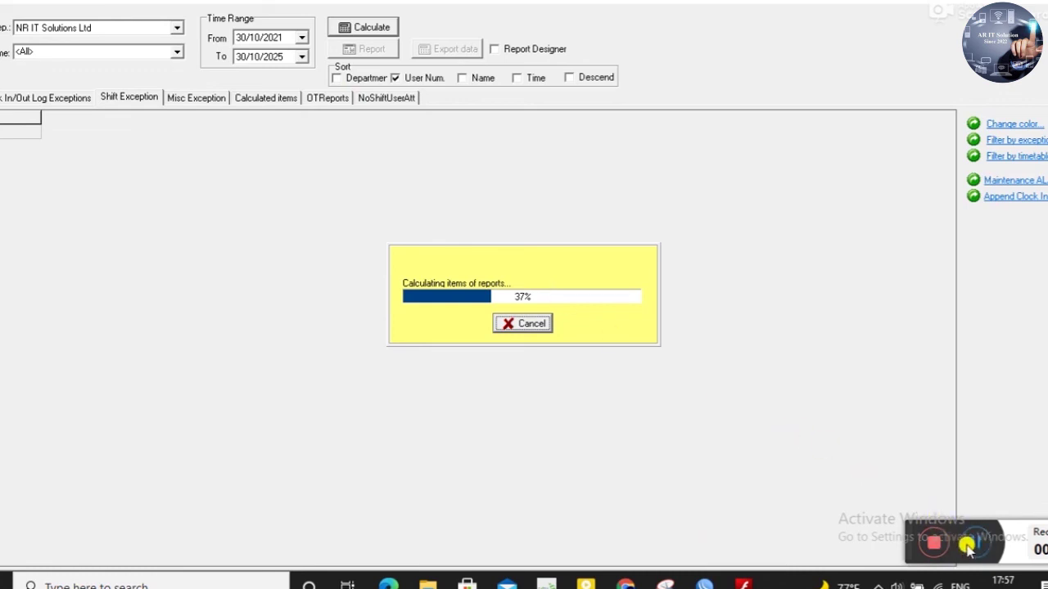
click(974, 542)
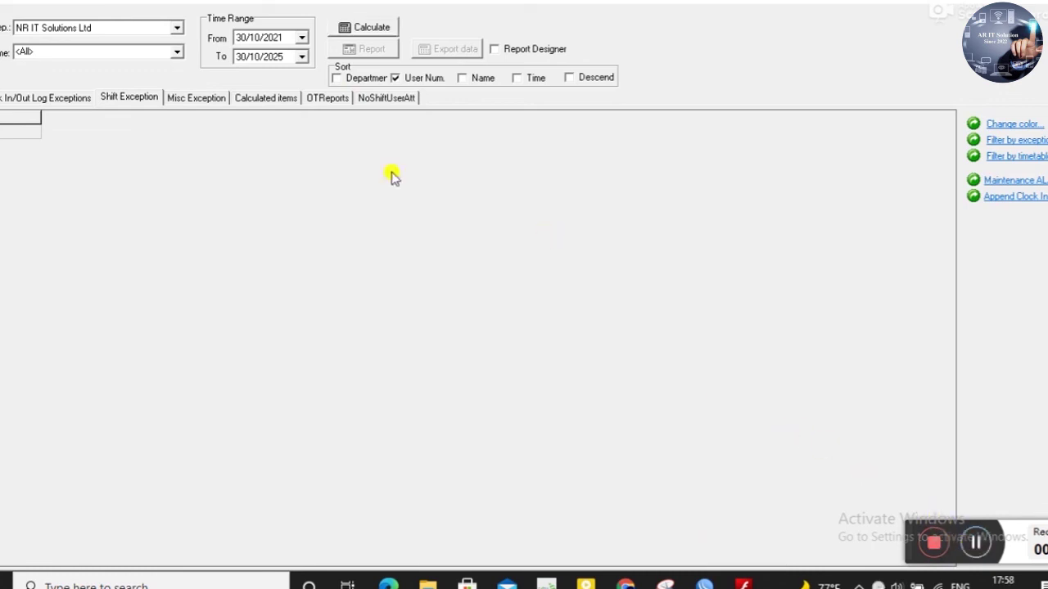
click(301, 57)
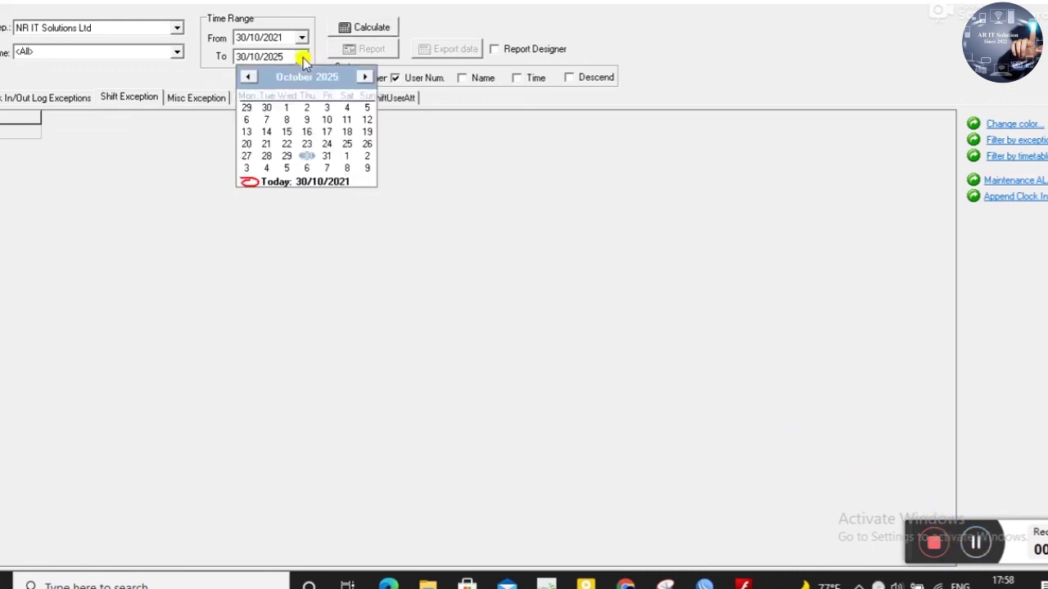
click(313, 183)
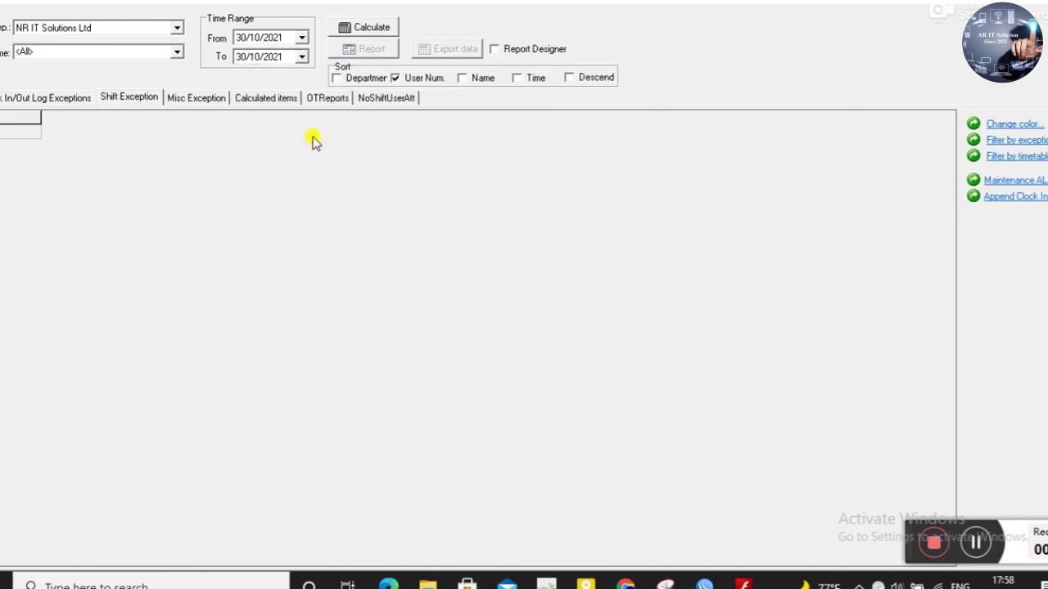
click(379, 30)
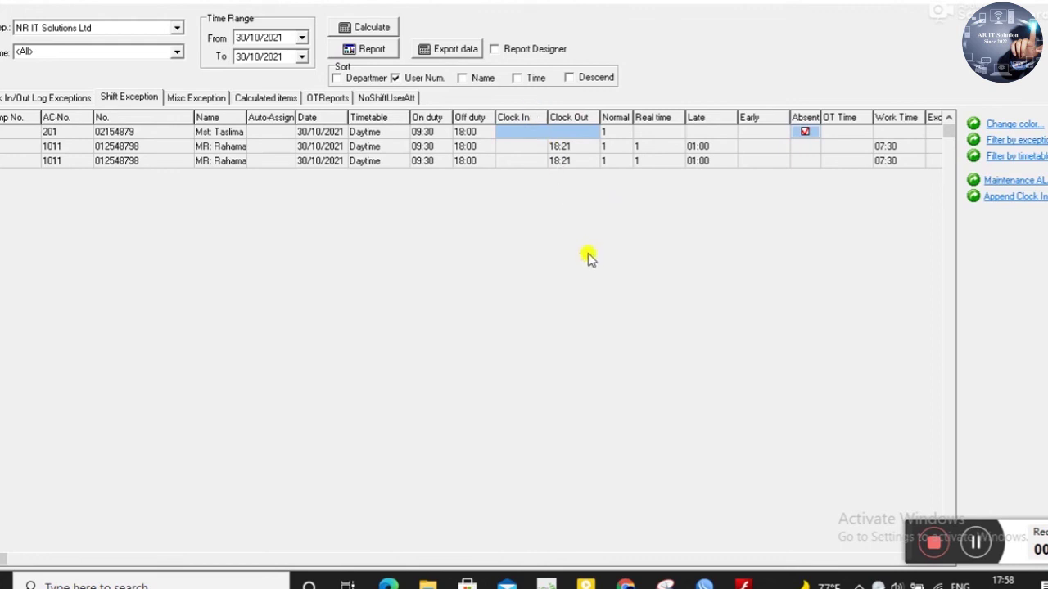
- Export the 30/10/2021 shift exception report with all fields to Documents as rahman.xls, then close it
click(562, 149)
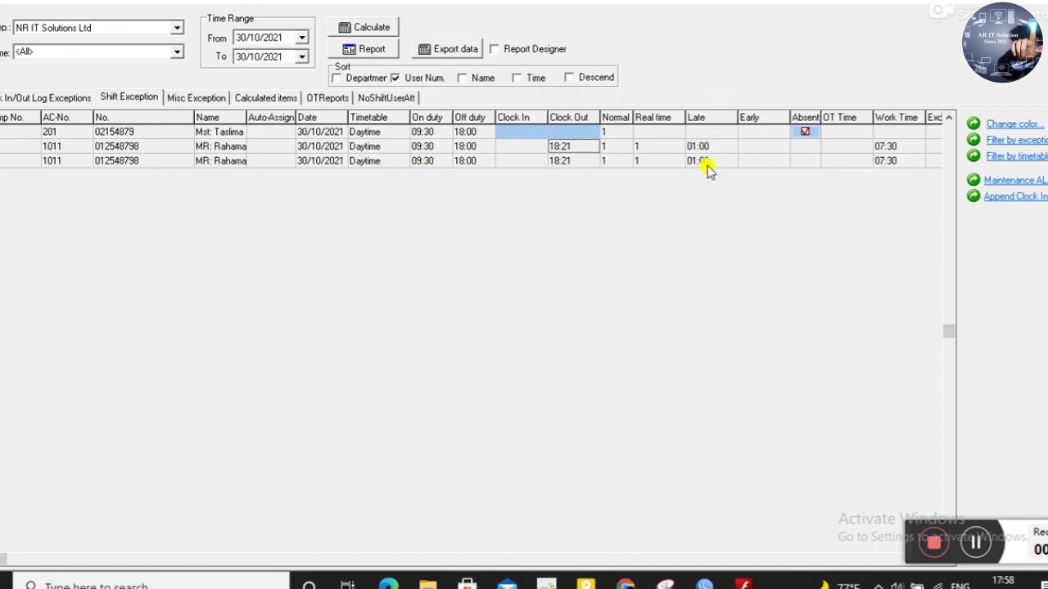
click(464, 50)
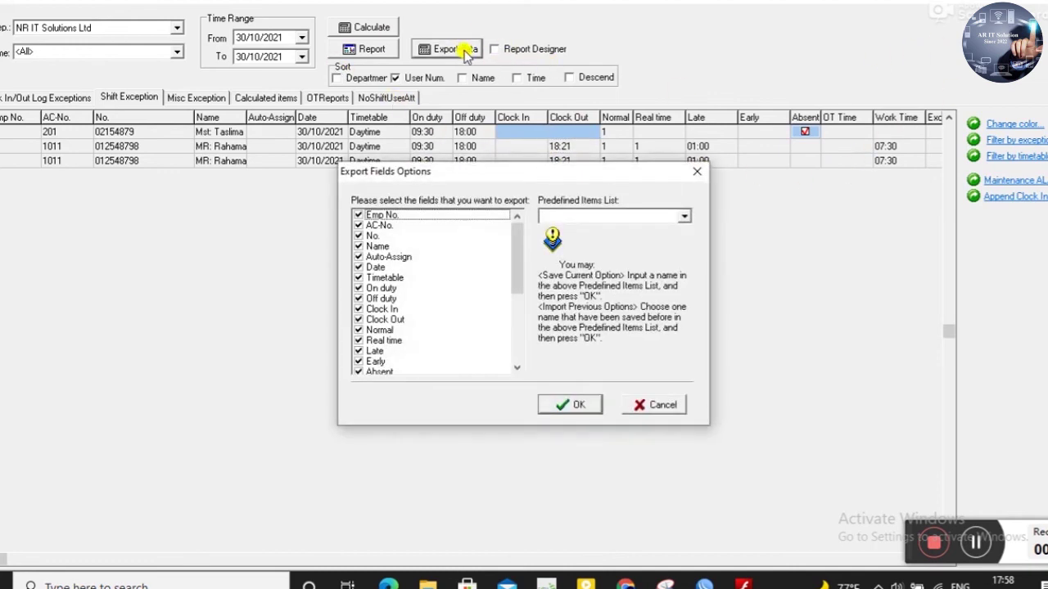
click(590, 406)
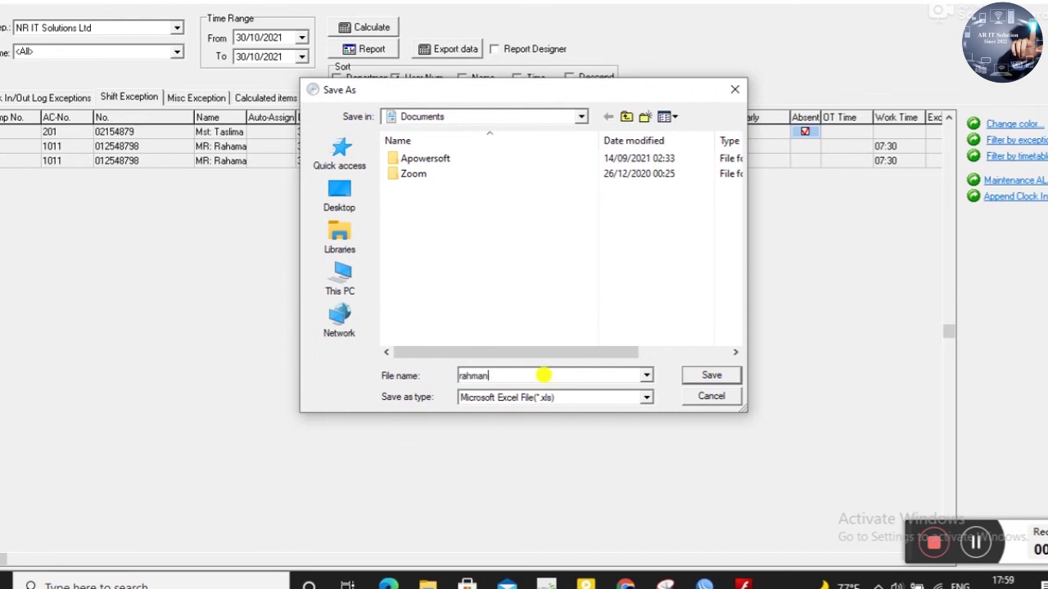
click(709, 377)
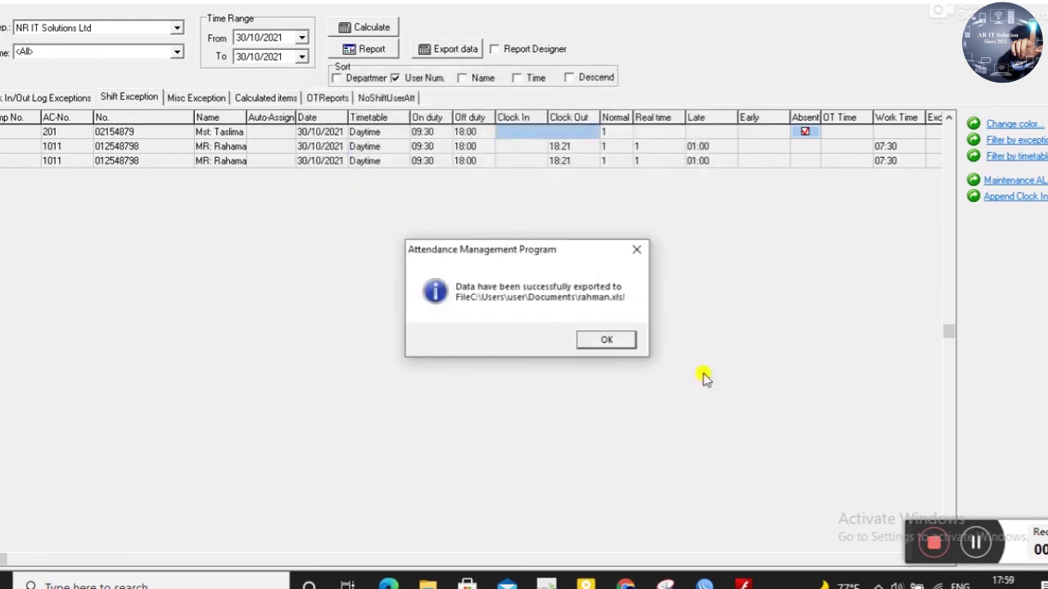
click(606, 340)
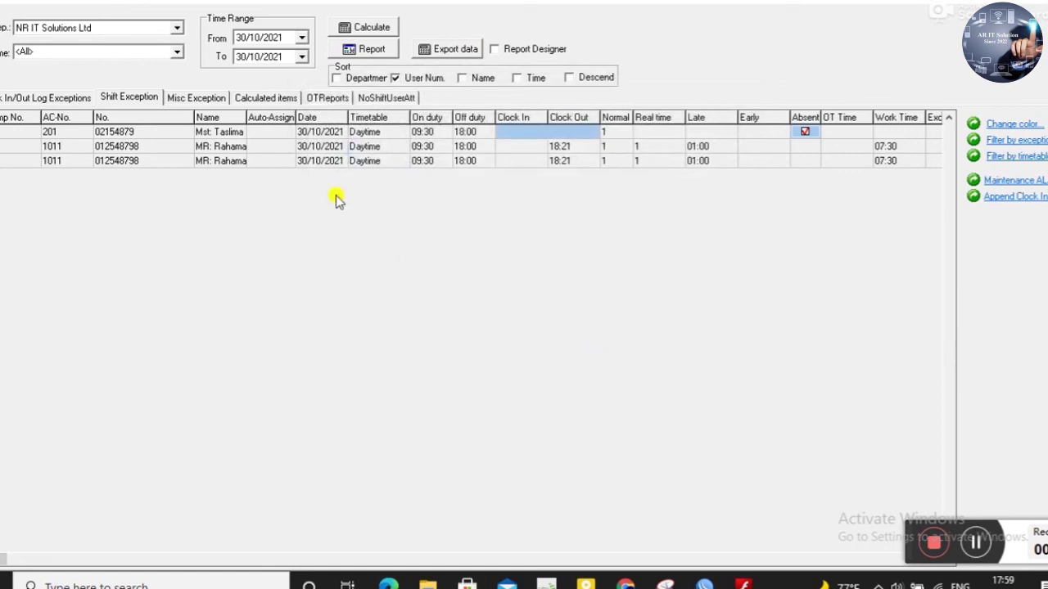
click(1039, 1)
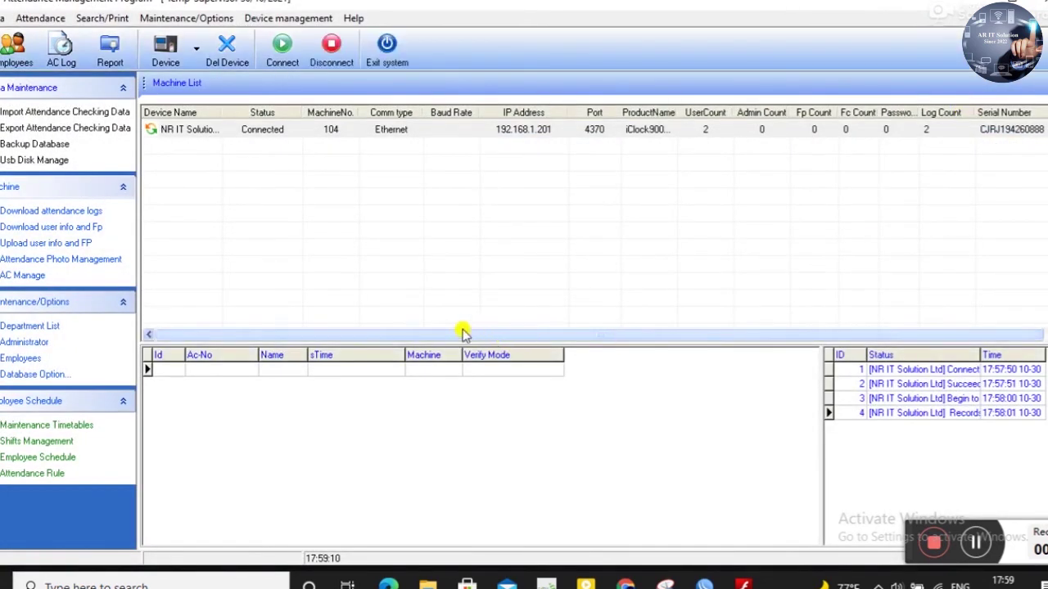